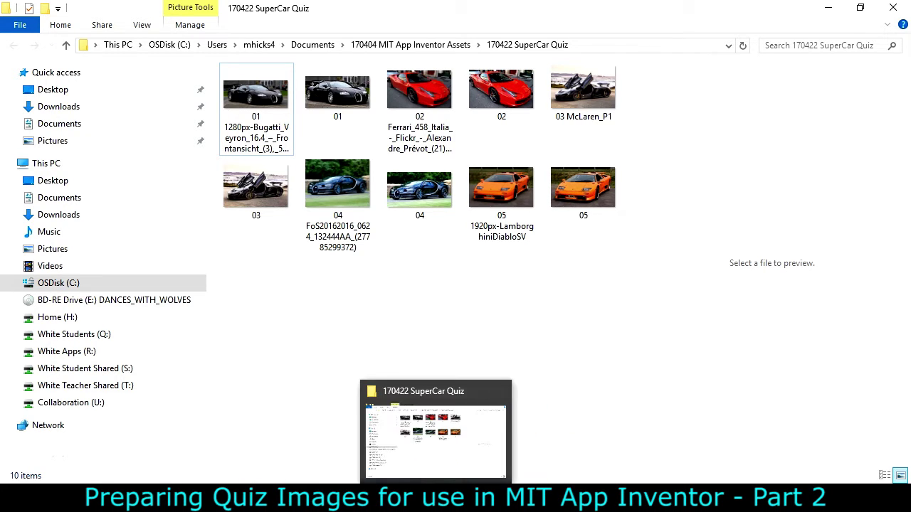
# Switch to Chrome and open the question 6 picture link from the quiz app spreadsheet
pyautogui.click(402, 486)
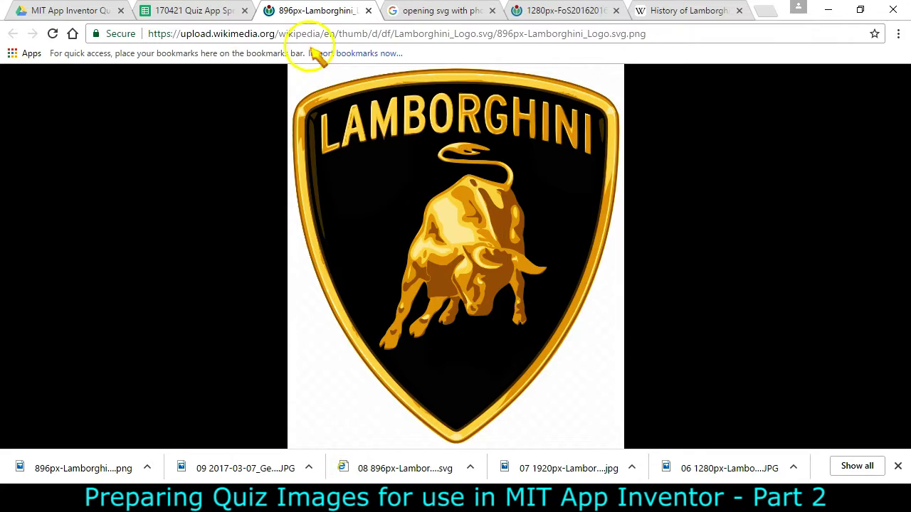
pyautogui.click(207, 21)
pyautogui.scroll(2, 472, 342)
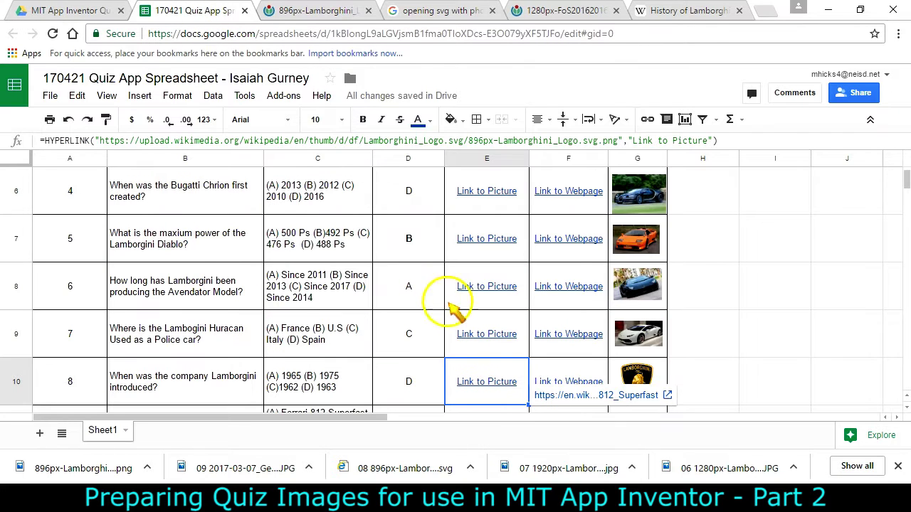
pyautogui.click(484, 298)
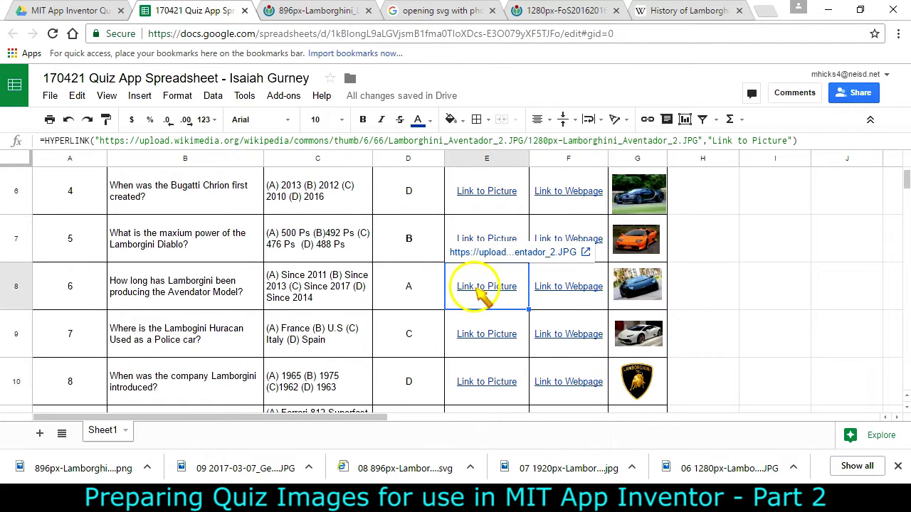
pyautogui.click(476, 303)
# Save the Lamborghini Aventador image in the 170422 SuperCar Quiz folder as "06 1280px-Lamborghini_Aventador_2"
pyautogui.rightClick(424, 243)
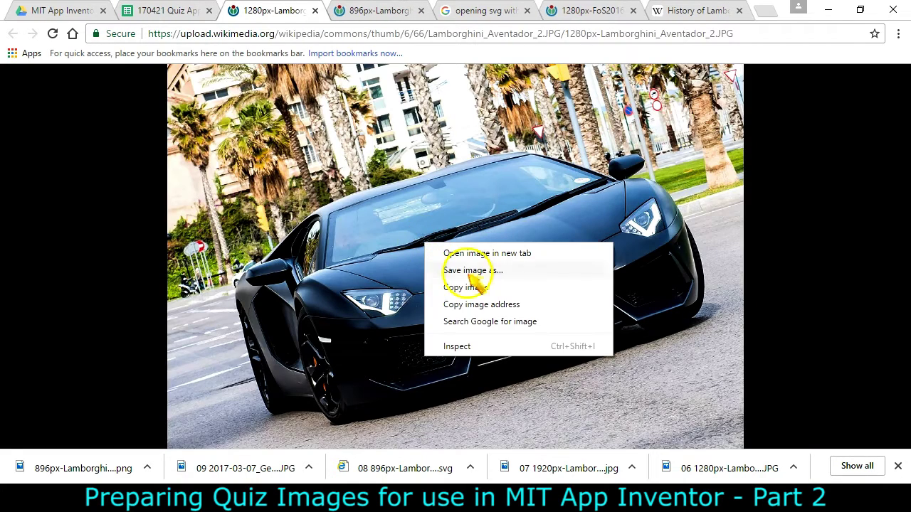
pyautogui.click(477, 271)
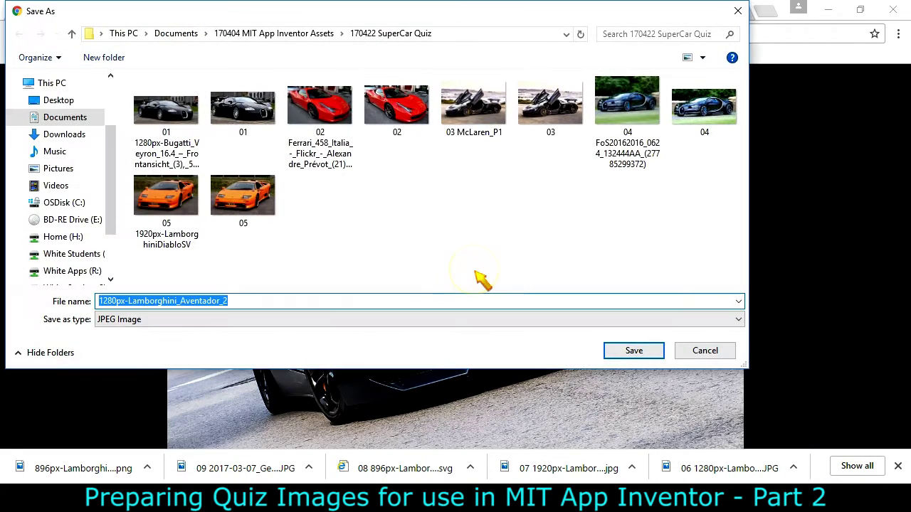
pyautogui.press('Home')
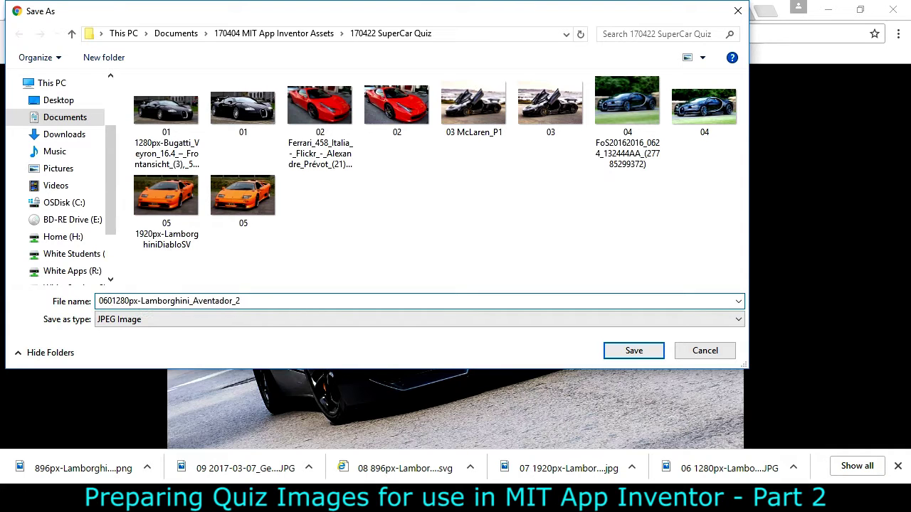
pyautogui.press('Return')
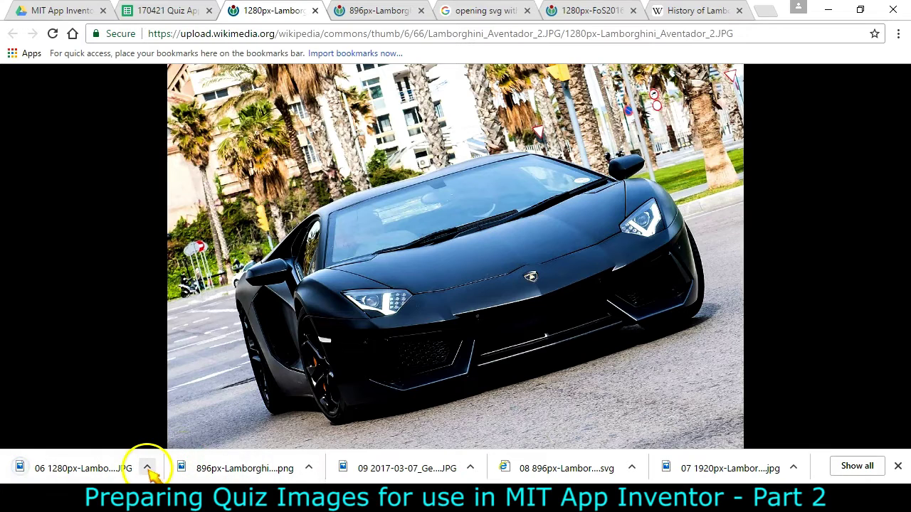
pyautogui.moveTo(402, 495)
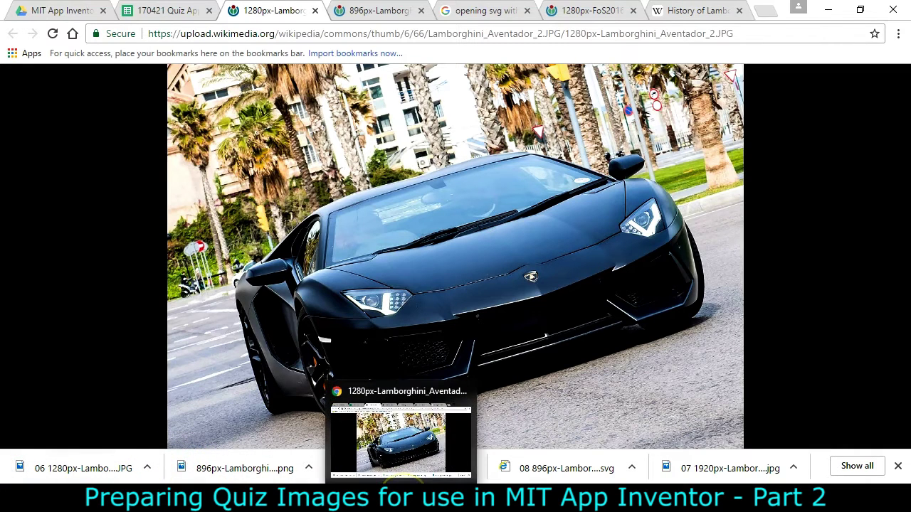
# Open the question 7 picture link from the spreadsheet and save the image as "07 1920px-Lamborghini_Huracan_20150525_7811"
pyautogui.click(160, 10)
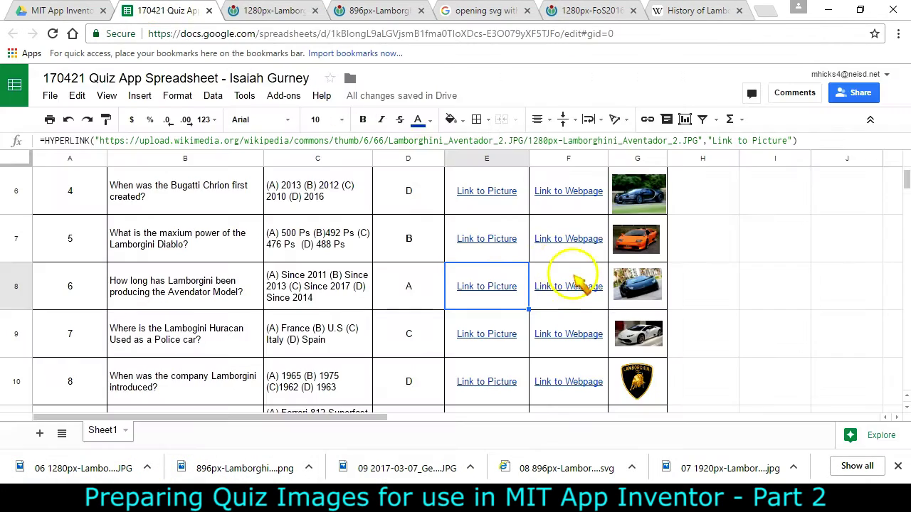
pyautogui.click(489, 338)
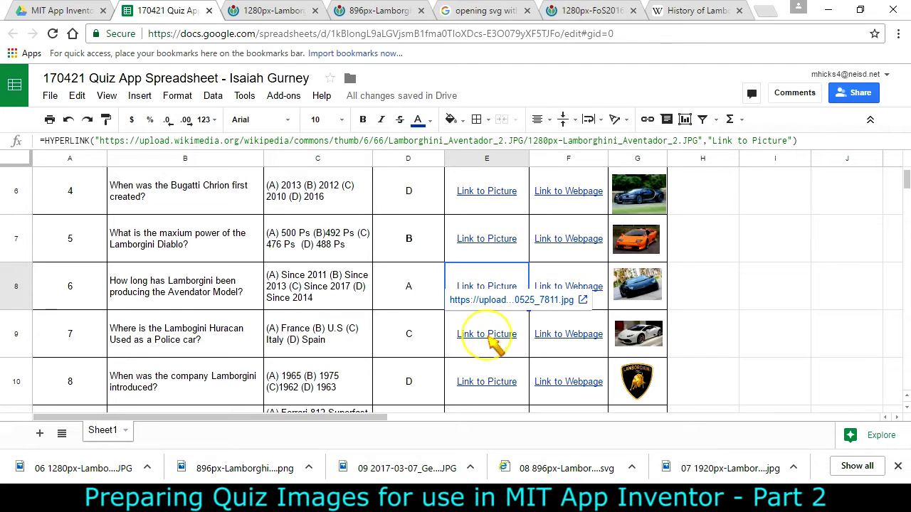
pyautogui.click(493, 311)
pyautogui.rightClick(420, 238)
pyautogui.click(461, 264)
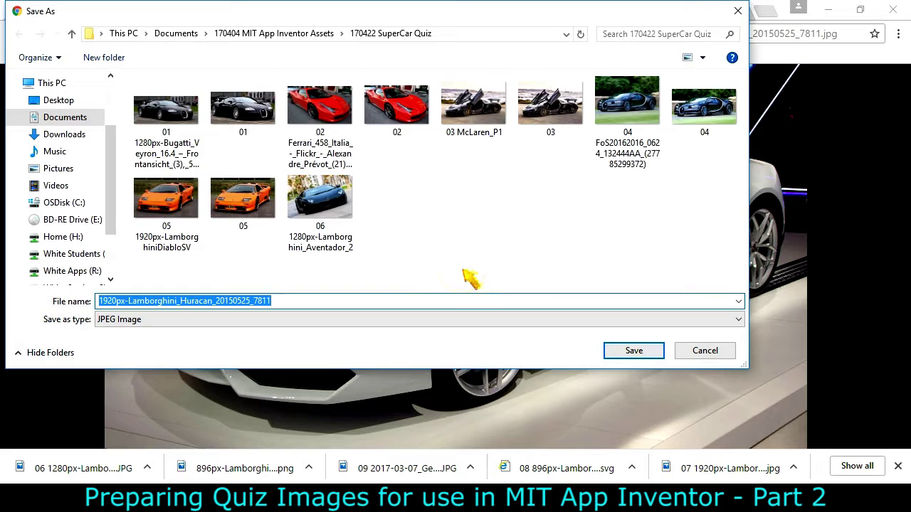
pyautogui.press('Home')
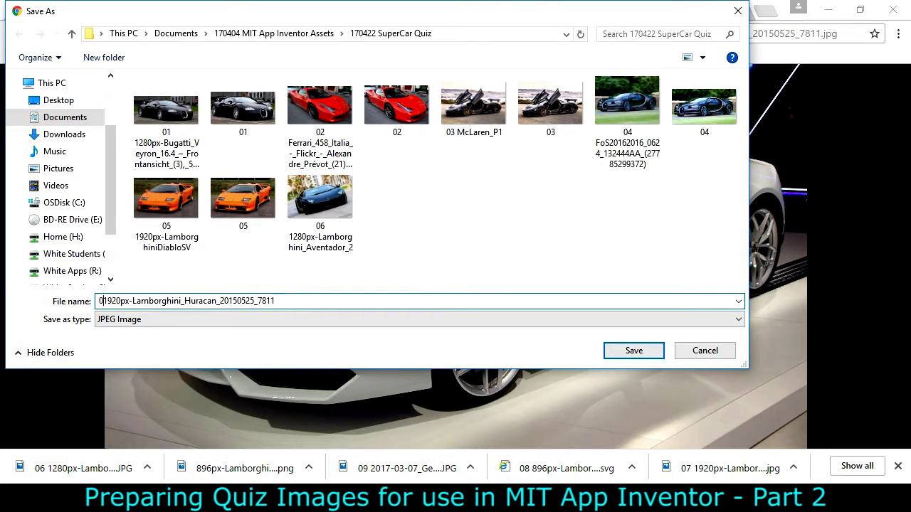
pyautogui.press('Return')
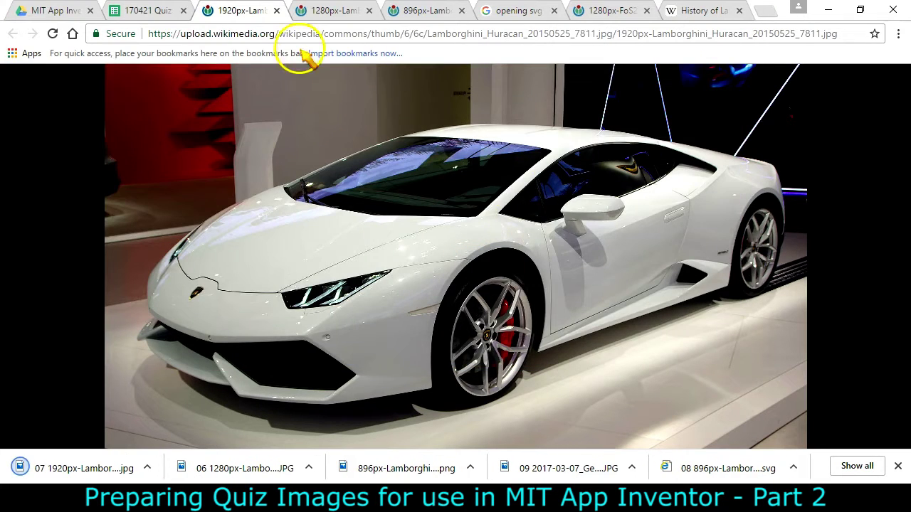
# Open the question 8 picture link from the spreadsheet and save the Lamborghini logo as "08 896px-Lamborghini_Logo.svg"
pyautogui.click(174, 13)
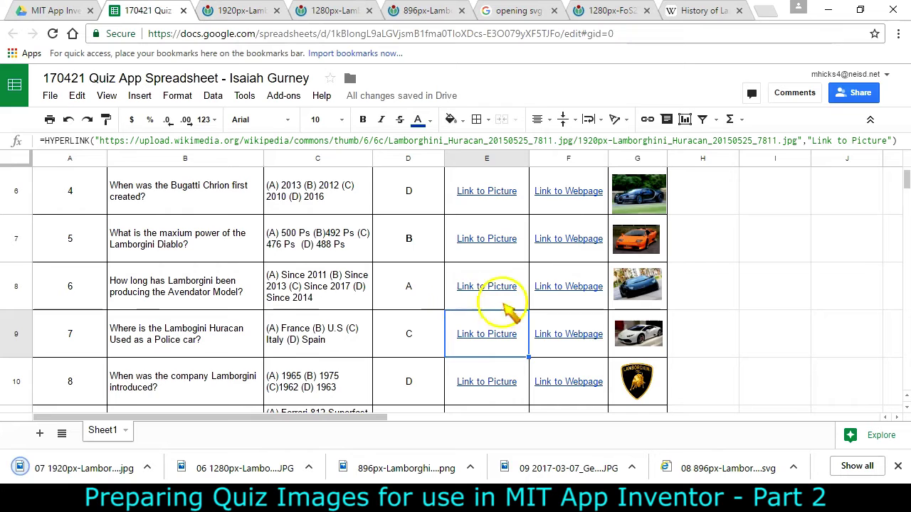
pyautogui.click(499, 384)
pyautogui.click(493, 347)
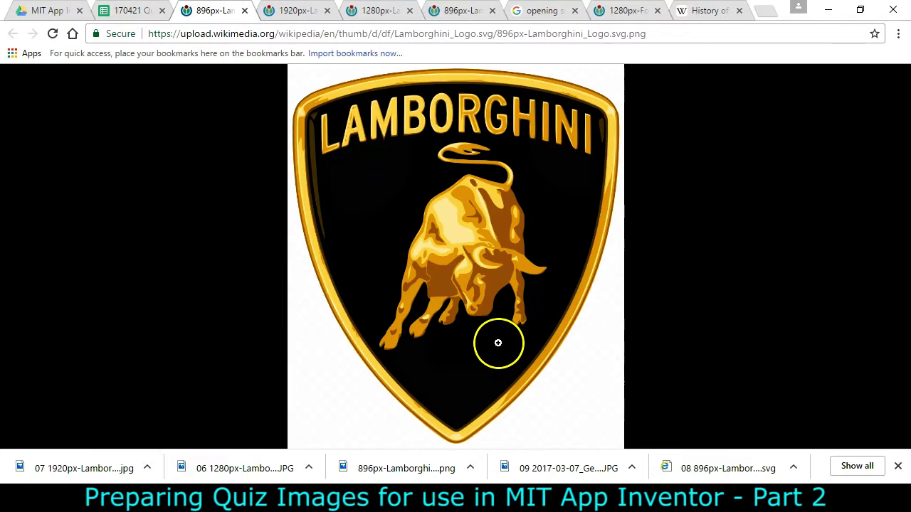
pyautogui.rightClick(406, 193)
pyautogui.click(437, 220)
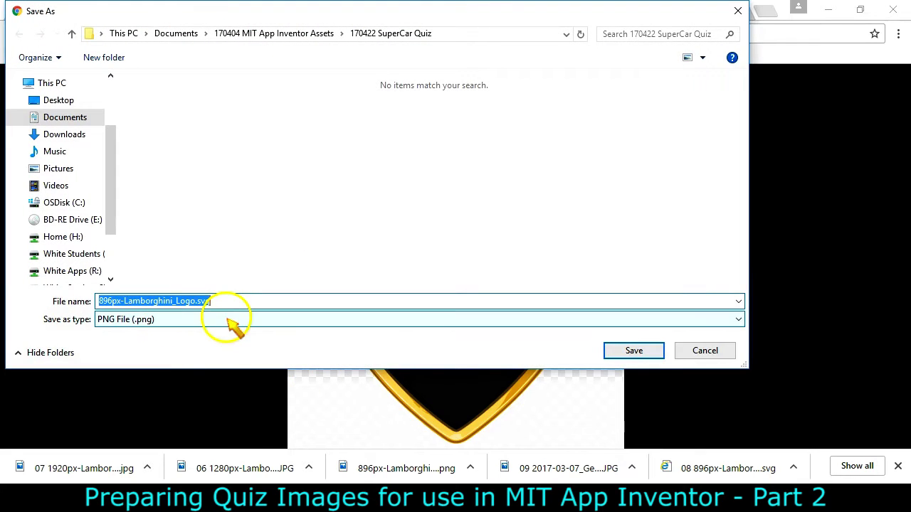
pyautogui.click(632, 350)
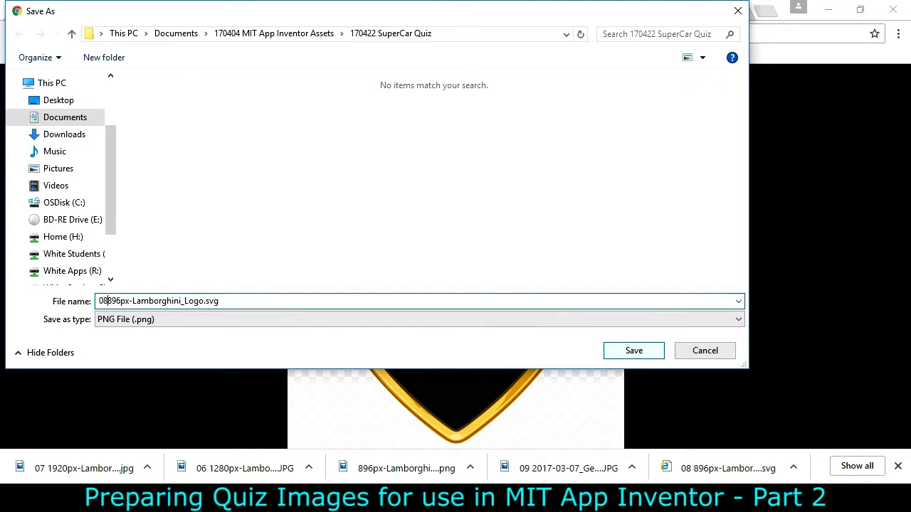
pyautogui.click(632, 350)
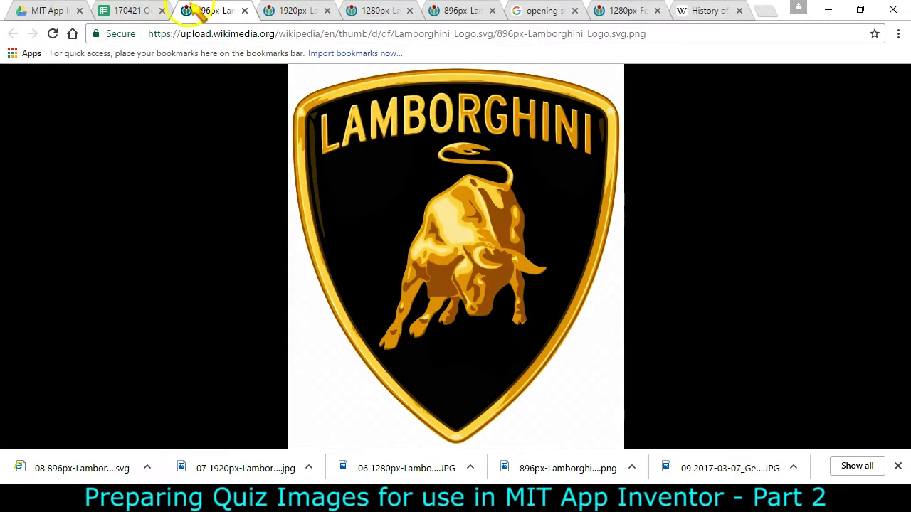
# Open the question 9 picture link from the spreadsheet and save the Geneva Motor Show image with the file name prefix 08
pyautogui.click(148, 10)
pyautogui.scroll(-2, 583, 363)
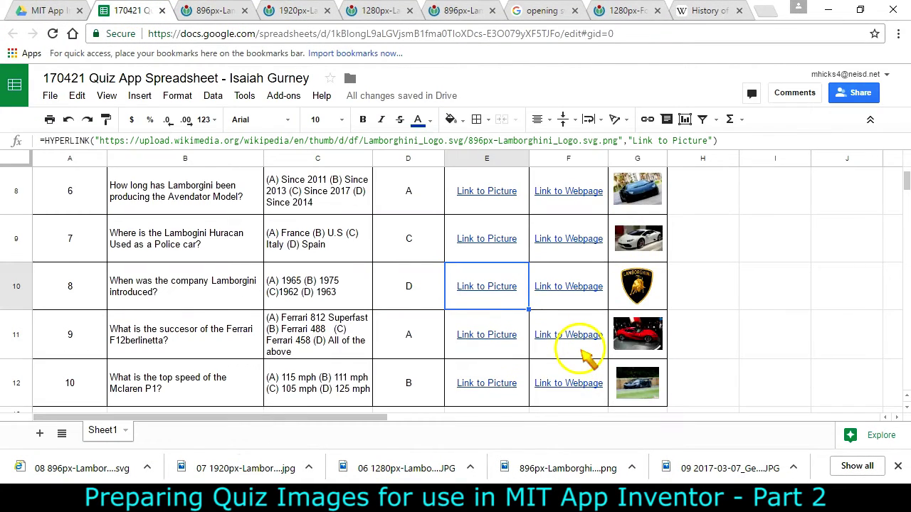
pyautogui.click(504, 344)
pyautogui.click(485, 302)
pyautogui.rightClick(423, 218)
pyautogui.click(455, 244)
pyautogui.press('Home')
pyautogui.press('Return')
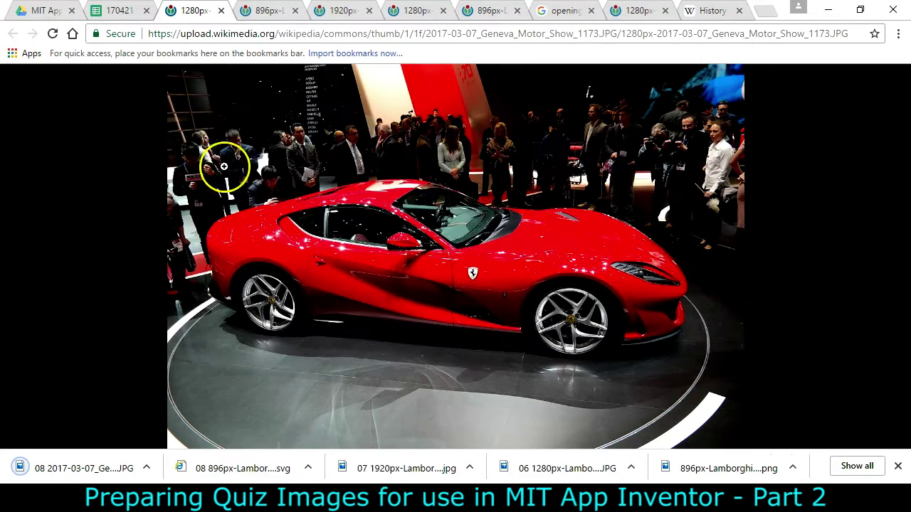
# Return to the spreadsheet and reopen the question 9 picture link
pyautogui.click(130, 10)
pyautogui.scroll(-2, 518, 319)
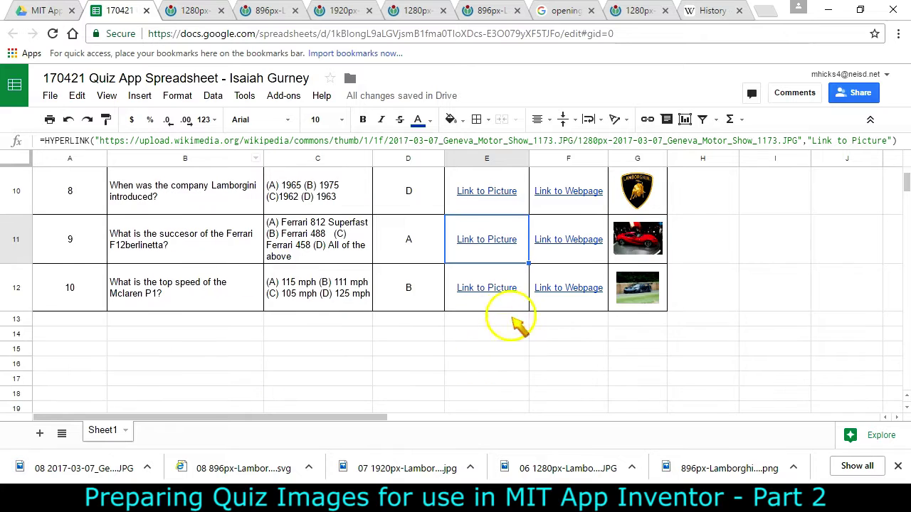
pyautogui.click(495, 240)
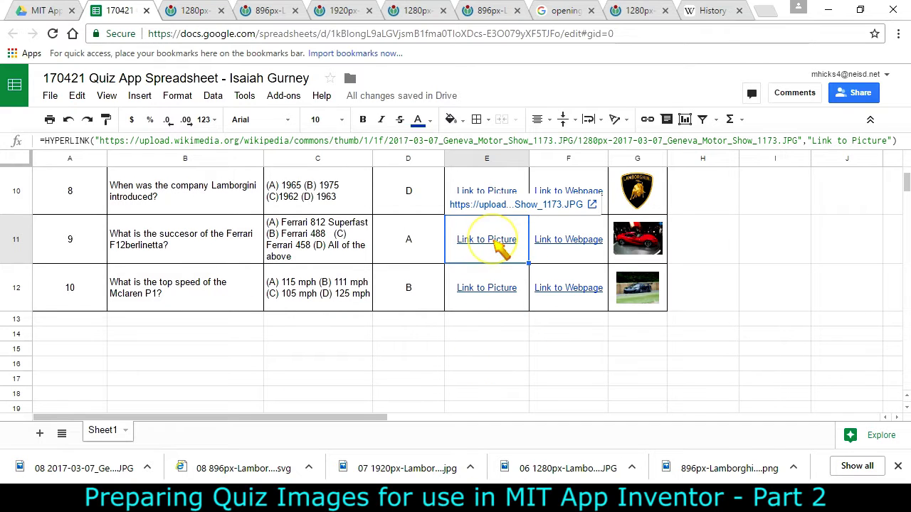
pyautogui.click(498, 205)
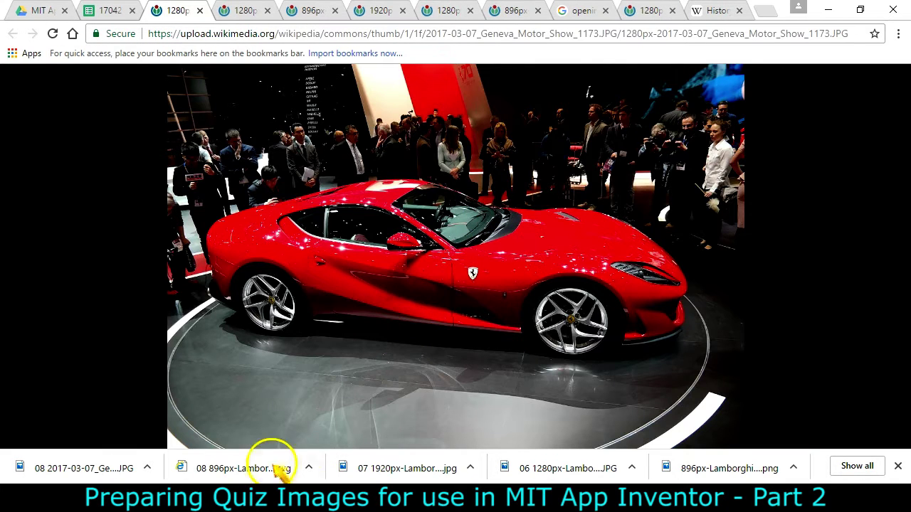
pyautogui.click(148, 469)
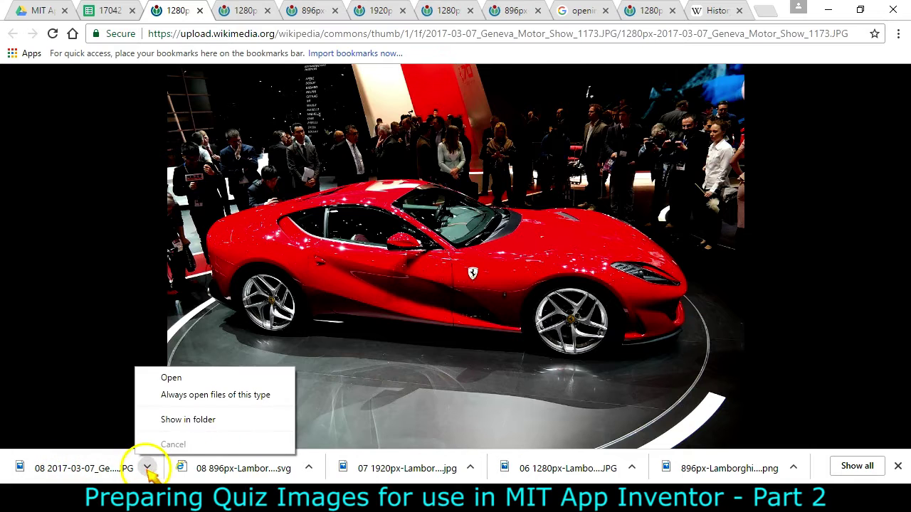
pyautogui.click(153, 421)
pyautogui.press('F2')
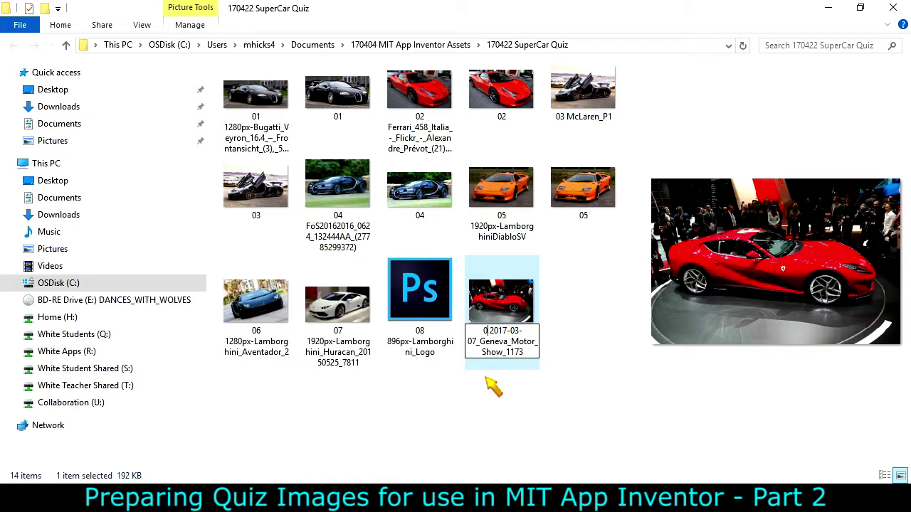
pyautogui.press('Return')
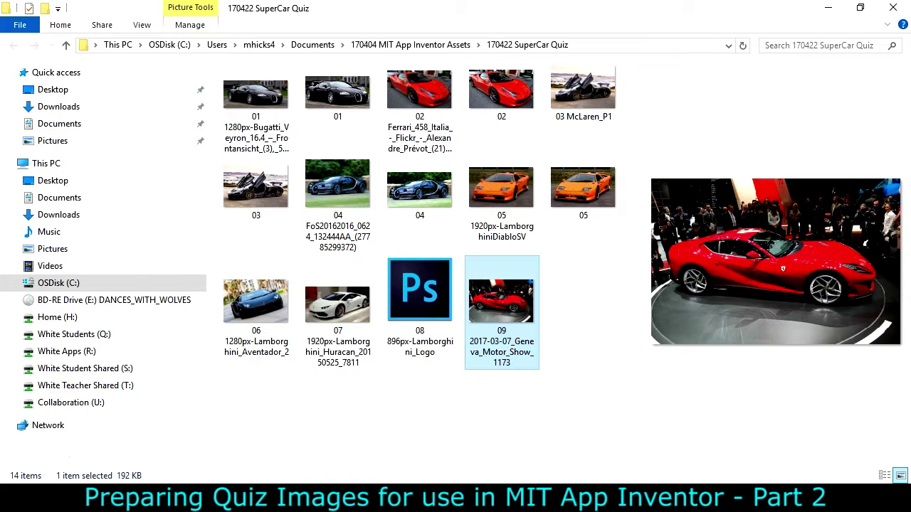
# Switch back to Chrome and open the question 10 picture link from the spreadsheet
pyautogui.click(385, 502)
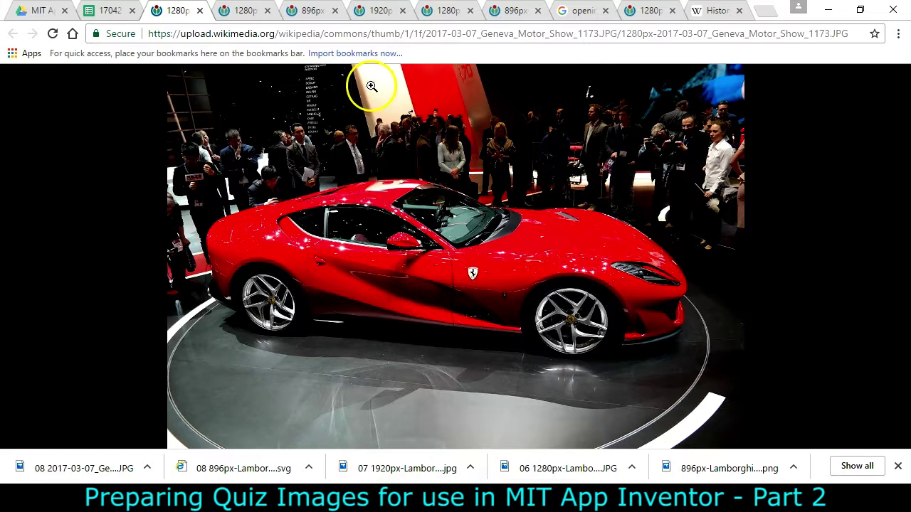
pyautogui.click(107, 11)
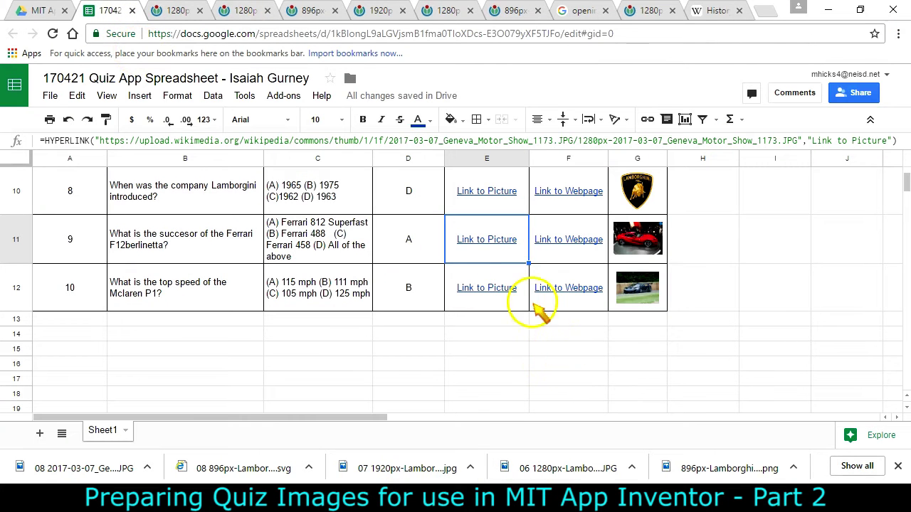
pyautogui.click(502, 299)
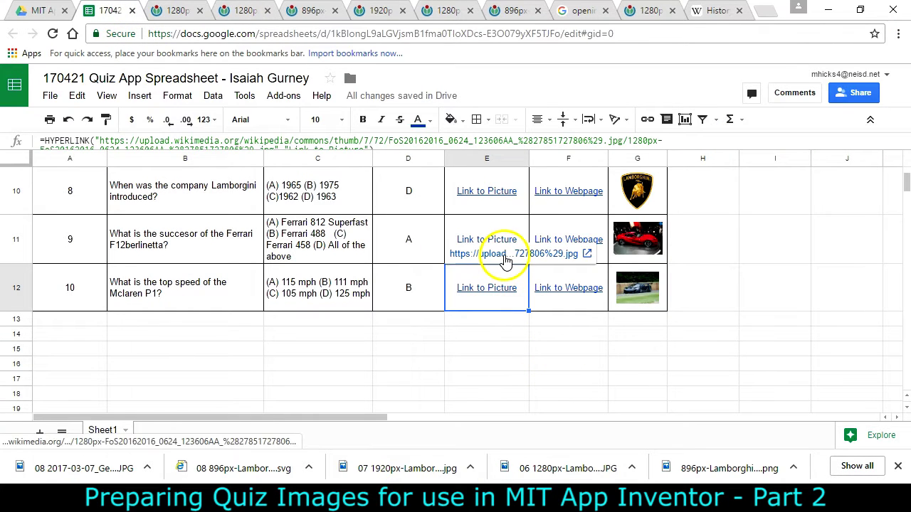
pyautogui.click(505, 260)
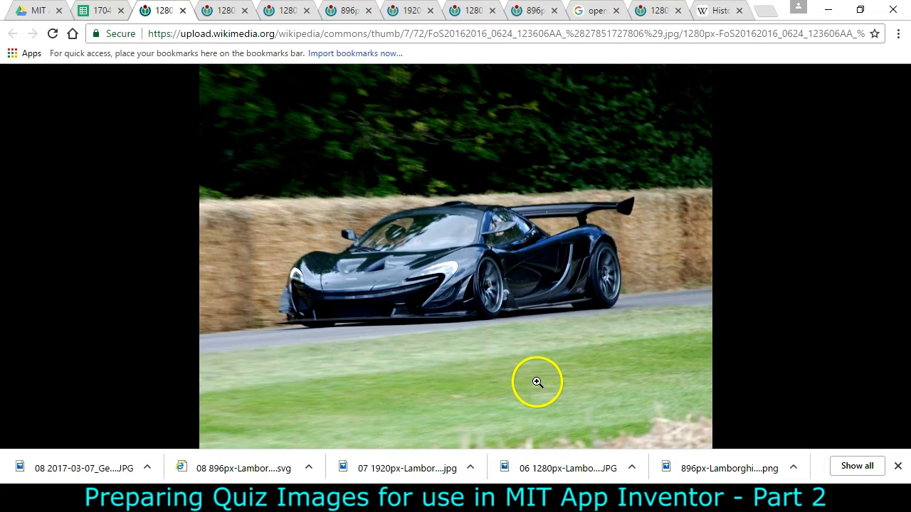
# Return to the spreadsheet and review the quiz questions alongside their picture thumbnails
pyautogui.click(96, 11)
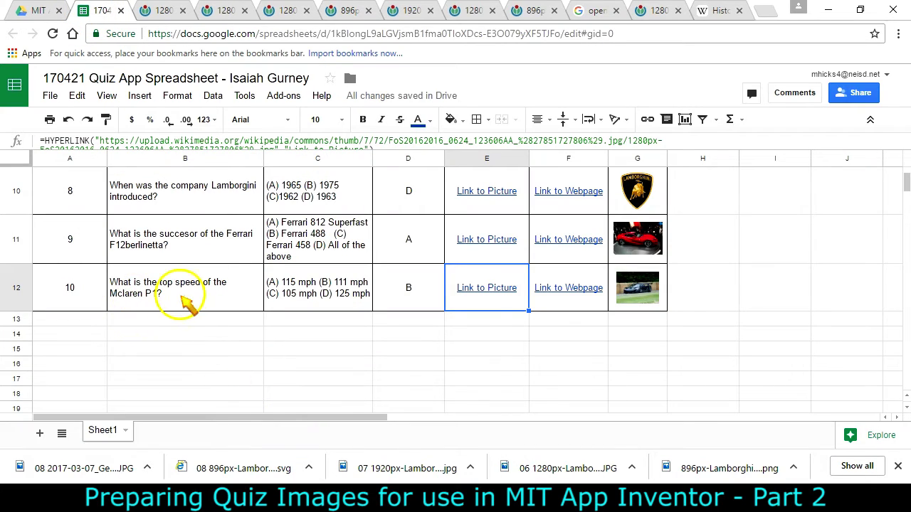
pyautogui.scroll(5, 702, 380)
pyautogui.scroll(2, 705, 388)
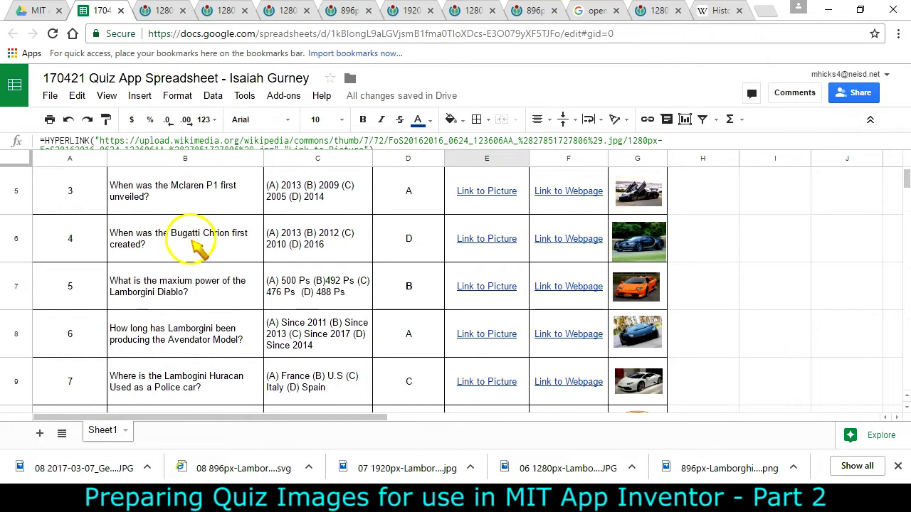
pyautogui.scroll(-4, 723, 359)
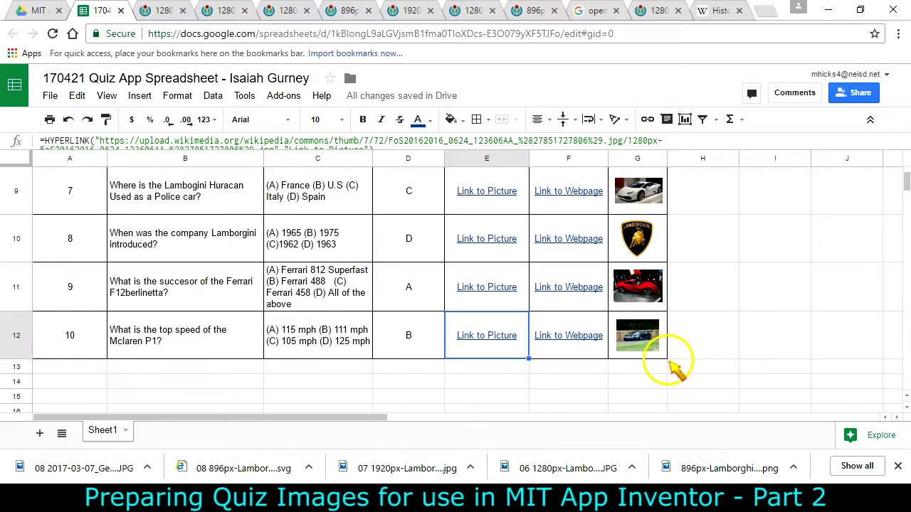
# Open the question 10 webpage link, look through the McLaren P1 article, and return to the spreadsheet
pyautogui.click(585, 342)
pyautogui.click(579, 301)
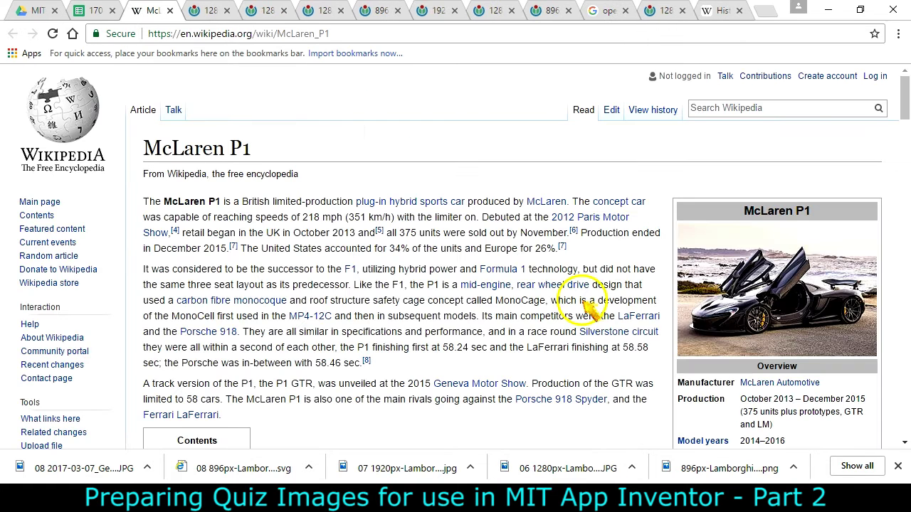
pyautogui.click(780, 313)
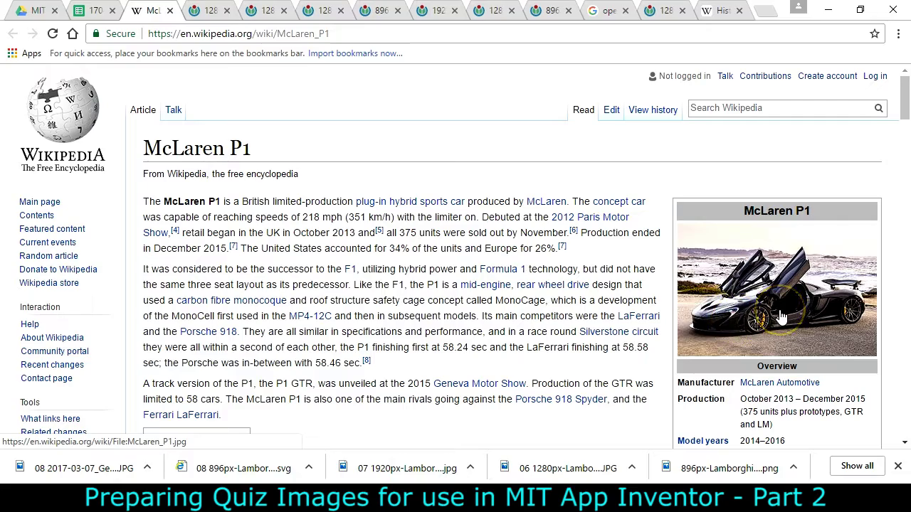
pyautogui.scroll(-15, 445, 242)
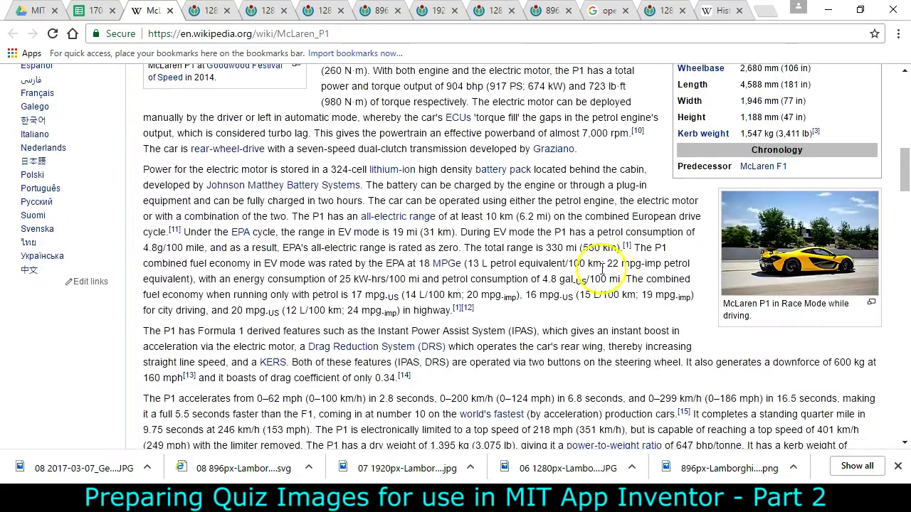
pyautogui.scroll(15, 618, 279)
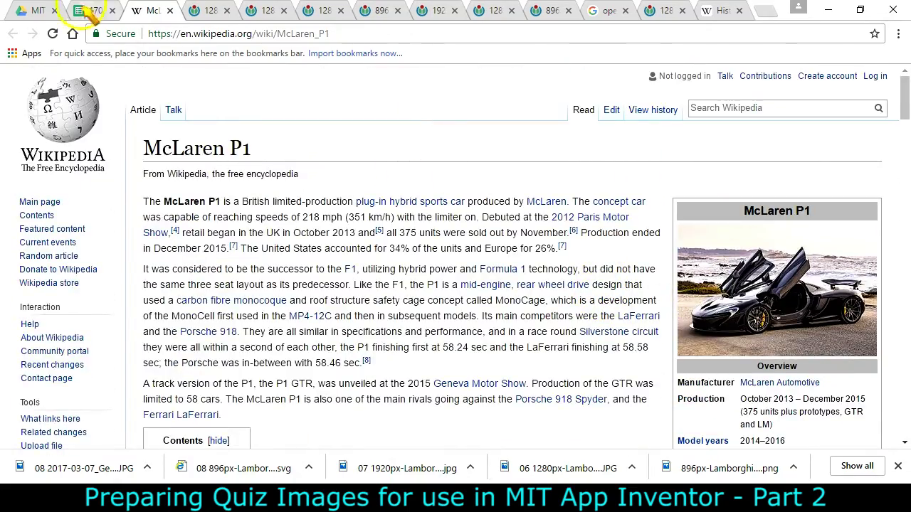
pyautogui.click(90, 13)
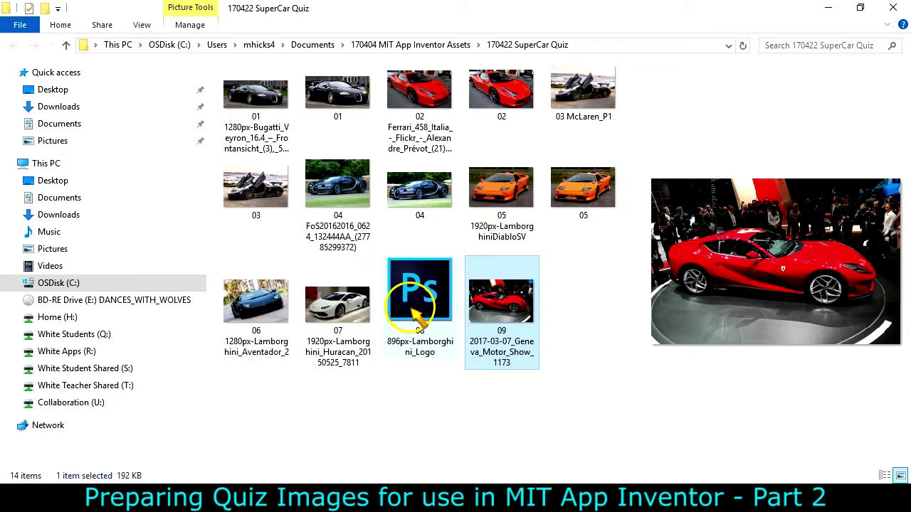
# Open the image "06 1280px-Lamborghini_Aventador_2" from the 170422 SuperCar Quiz folder in Adobe Photoshop CC 2015
pyautogui.click(273, 320)
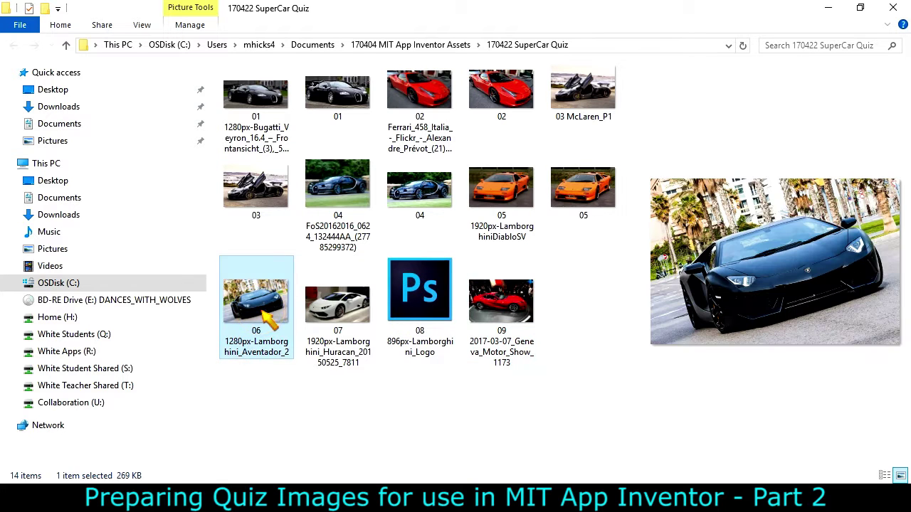
pyautogui.rightClick(262, 311)
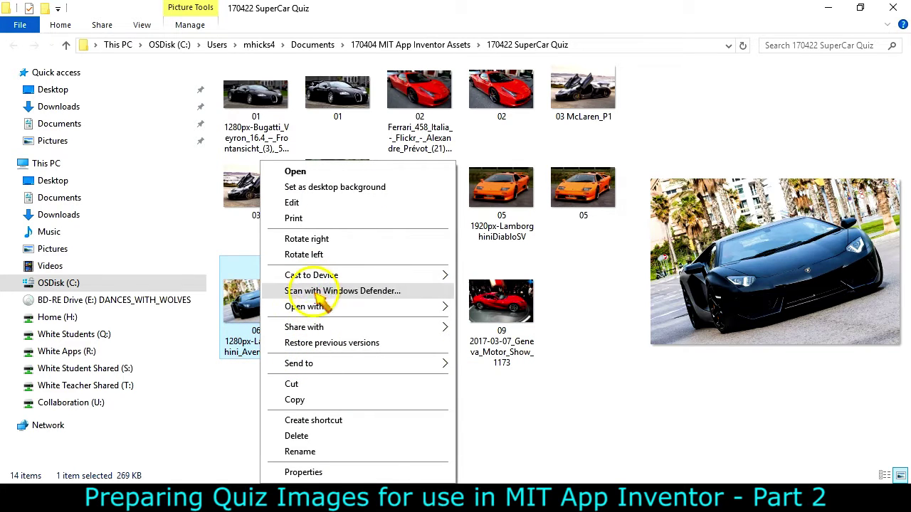
pyautogui.moveTo(327, 307)
pyautogui.click(514, 325)
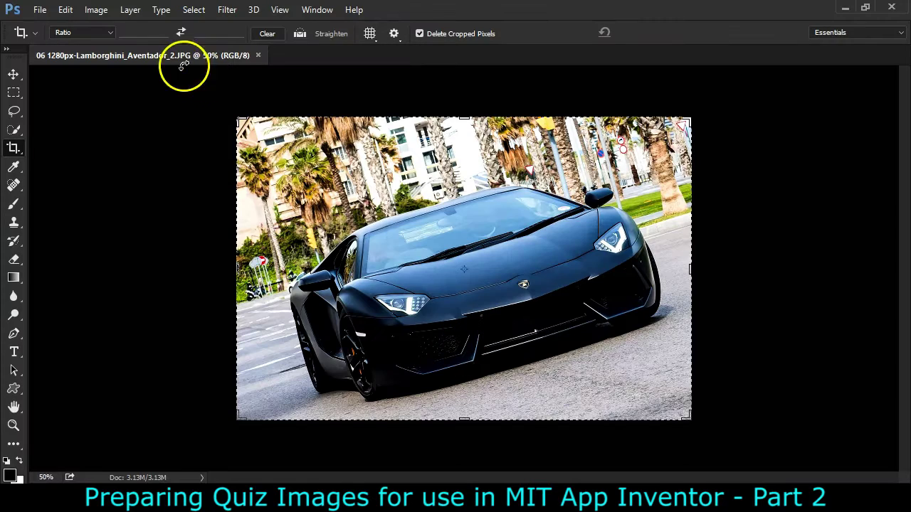
# Resize the Aventador image to a height of 400 pixels with proportions linked
pyautogui.click(96, 9)
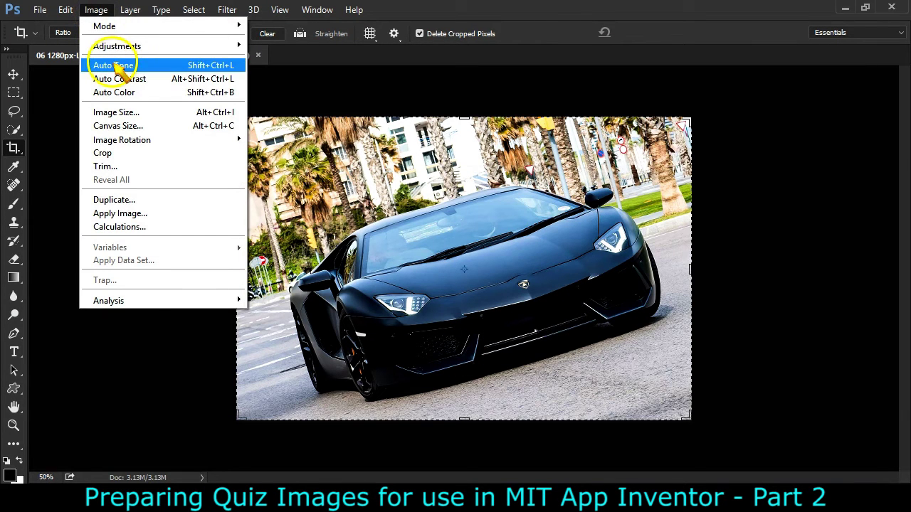
pyautogui.click(118, 112)
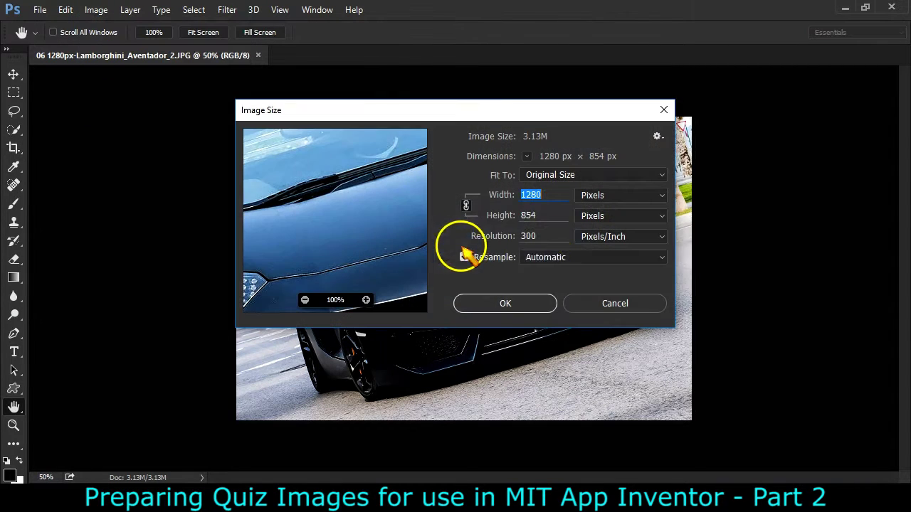
pyautogui.click(549, 215)
pyautogui.write('400')
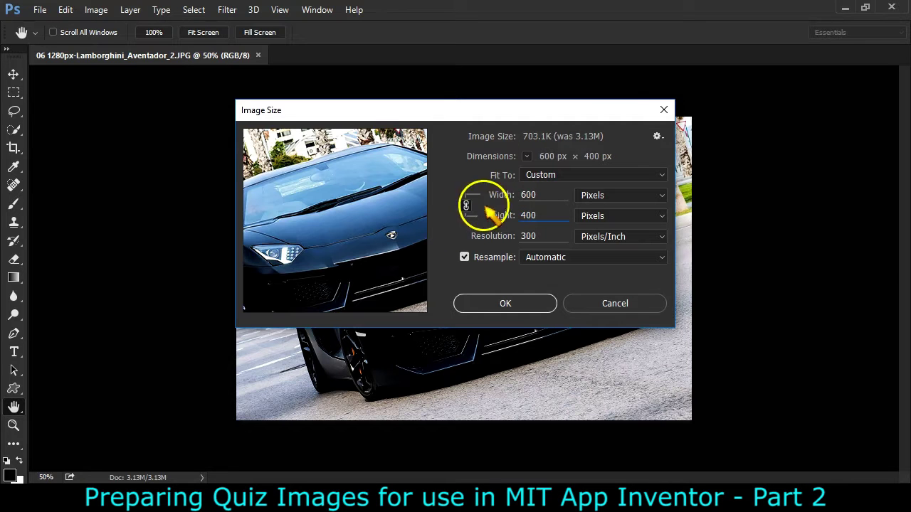
pyautogui.click(523, 311)
pyautogui.press('c')
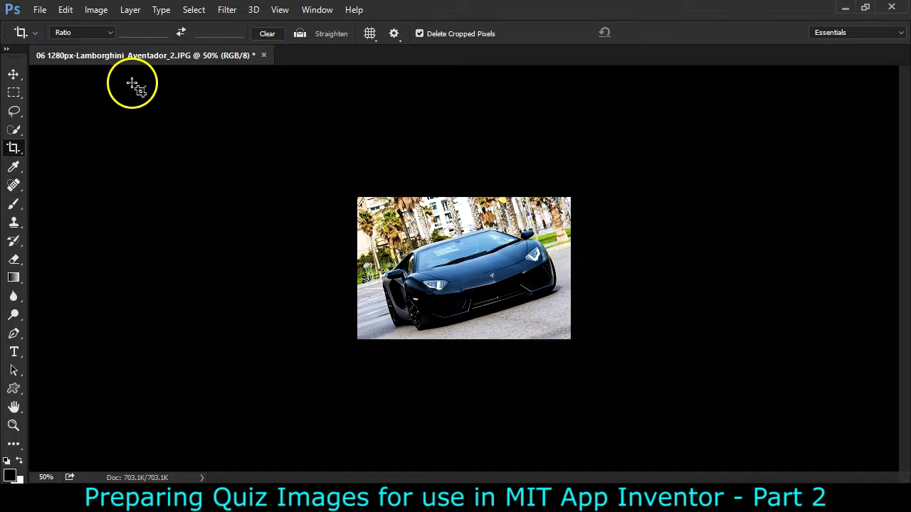
# Apply a Levels adjustment to the Aventador image with the black input level at 13, comparing it against the original
pyautogui.click(96, 10)
pyautogui.moveTo(111, 45)
pyautogui.click(256, 57)
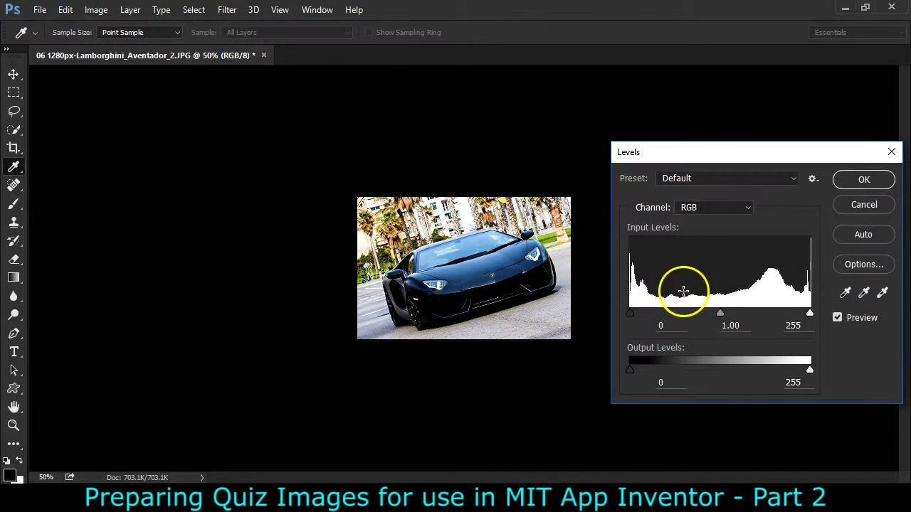
pyautogui.moveTo(632, 314); pyautogui.dragTo(643, 315)
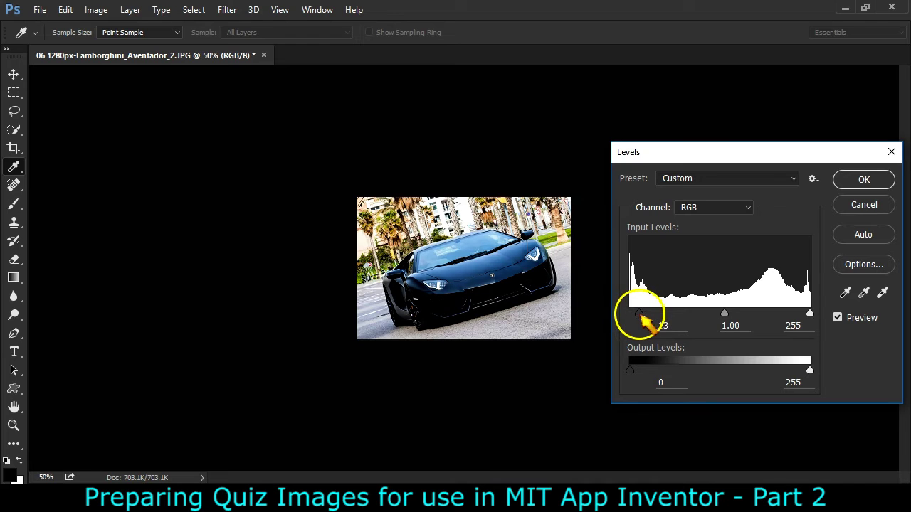
pyautogui.click(837, 317)
pyautogui.click(837, 317)
pyautogui.moveTo(810, 313)
pyautogui.mouseDown()
pyautogui.moveTo(757, 317)
pyautogui.moveTo(810, 314)
pyautogui.mouseUp()
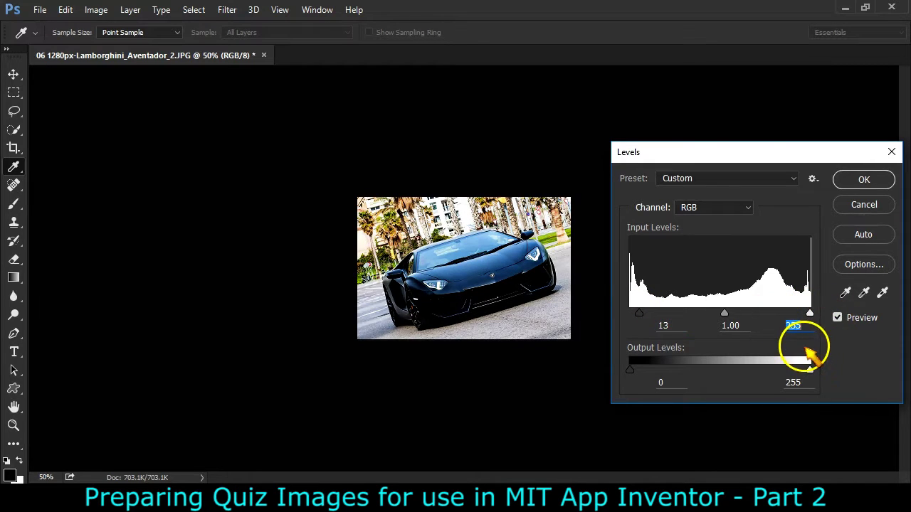
pyautogui.doubleClick(839, 319)
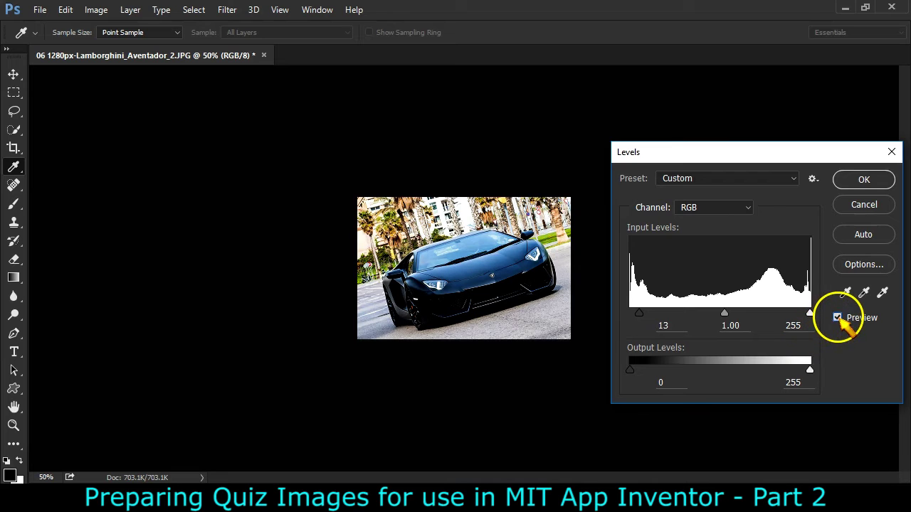
pyautogui.click(865, 179)
pyautogui.press('c')
# Save the Aventador image as a JPEG named 06 in the quiz folder, adjusting the JPEG quality, and close it
pyautogui.click(38, 9)
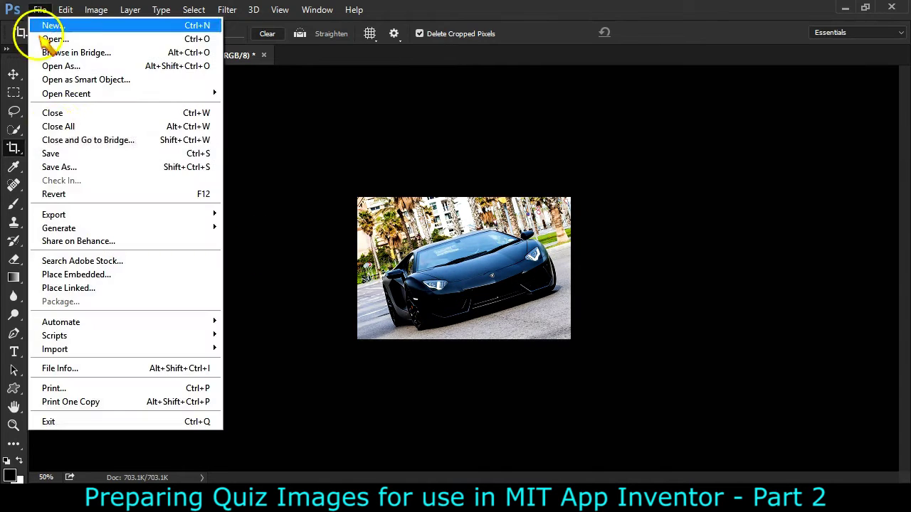
pyautogui.click(64, 166)
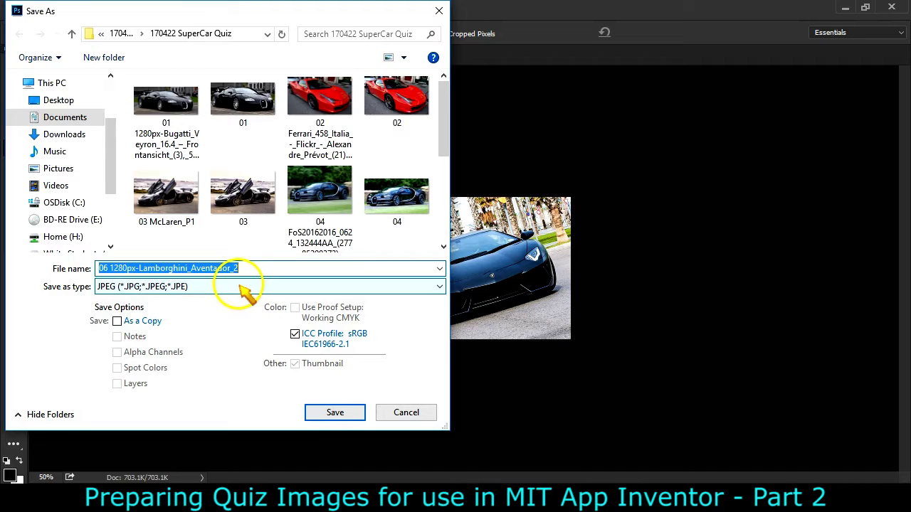
pyautogui.write('06')
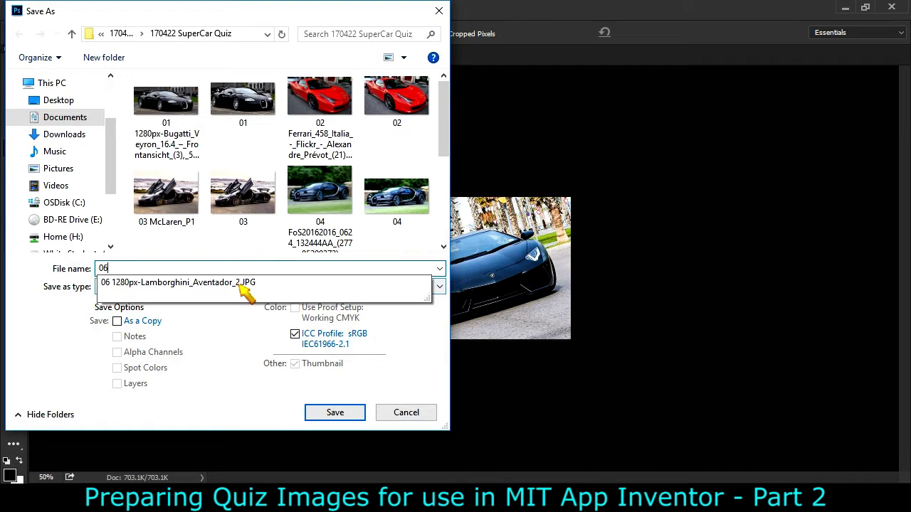
pyautogui.click(245, 283)
pyautogui.press('Return')
pyautogui.click(657, 286)
pyautogui.moveTo(726, 241)
pyautogui.mouseDown()
pyautogui.moveTo(756, 245)
pyautogui.moveTo(711, 247)
pyautogui.mouseUp()
pyautogui.click(838, 187)
pyautogui.press('c')
pyautogui.hotkey('ctrl', 'w')
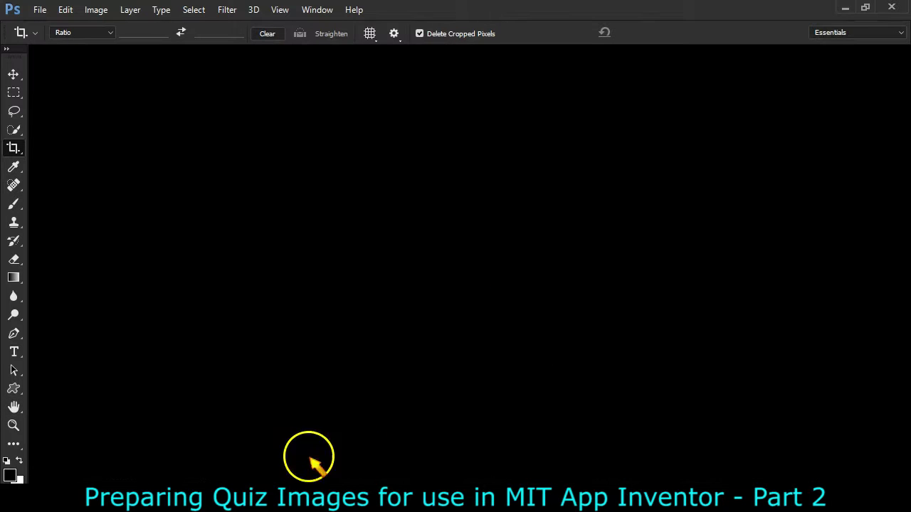
# Switch to the quiz image folder and open "07 1920px-Lamborghini_Huracan_20150525_7811" in Adobe Photoshop CC 2015
pyautogui.click(435, 494)
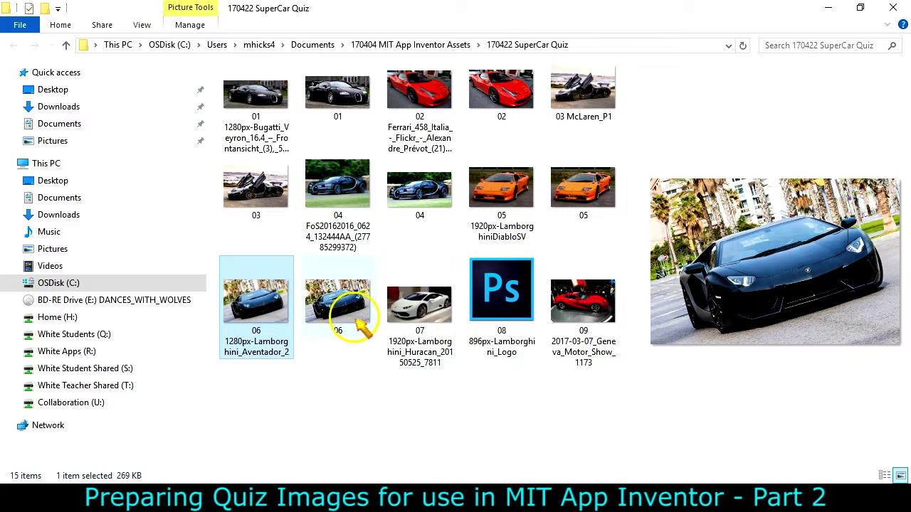
pyautogui.click(427, 313)
pyautogui.rightClick(426, 317)
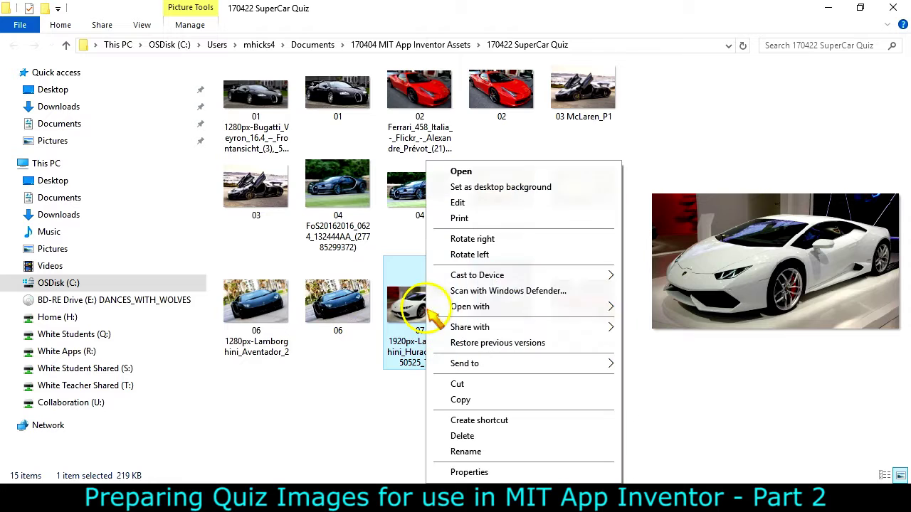
pyautogui.moveTo(491, 306)
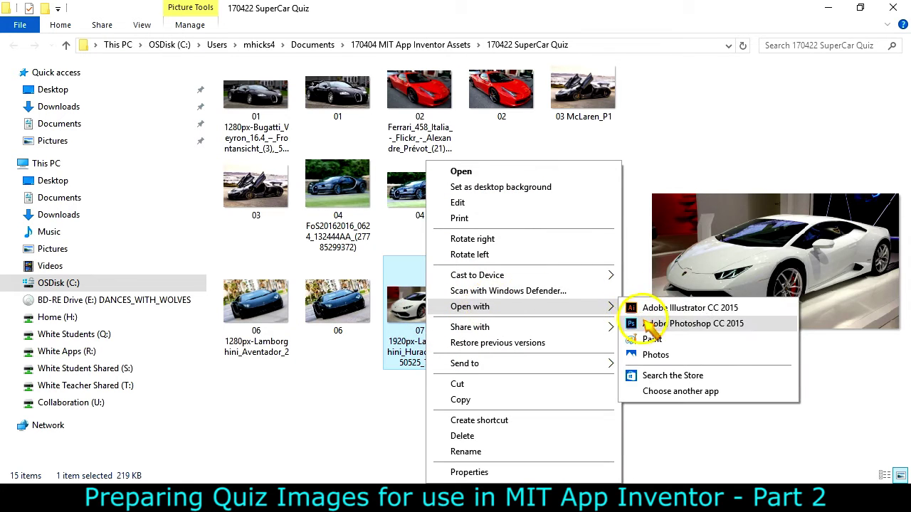
pyautogui.click(619, 322)
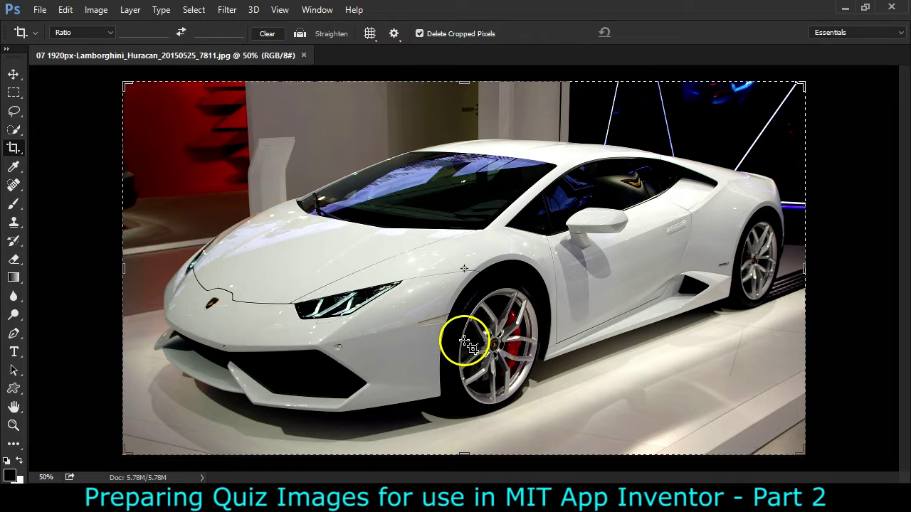
# Apply a Levels adjustment to the Huracan image with input levels of 13 for black and 229 for white
pyautogui.click(94, 10)
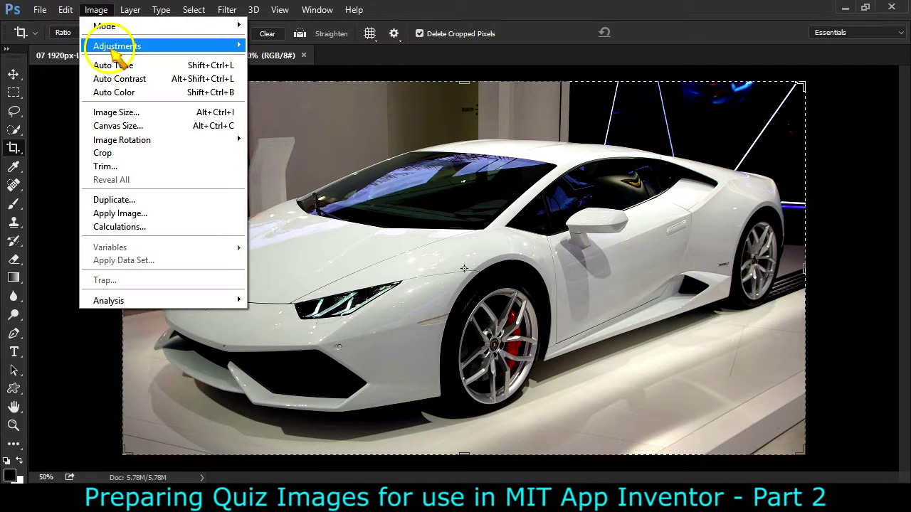
pyautogui.moveTo(117, 44)
pyautogui.click(271, 59)
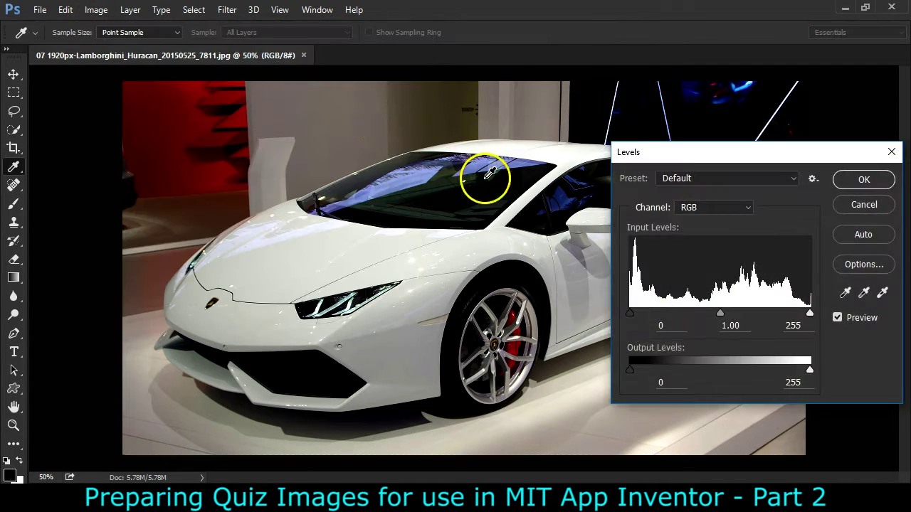
pyautogui.moveTo(809, 311)
pyautogui.mouseDown()
pyautogui.moveTo(773, 315)
pyautogui.moveTo(811, 315)
pyautogui.moveTo(794, 315)
pyautogui.mouseUp()
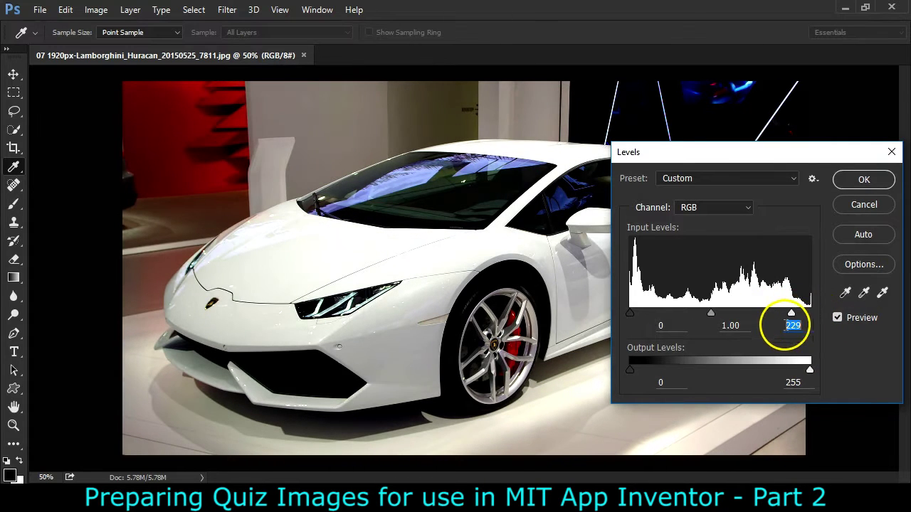
pyautogui.moveTo(629, 314); pyautogui.dragTo(639, 314)
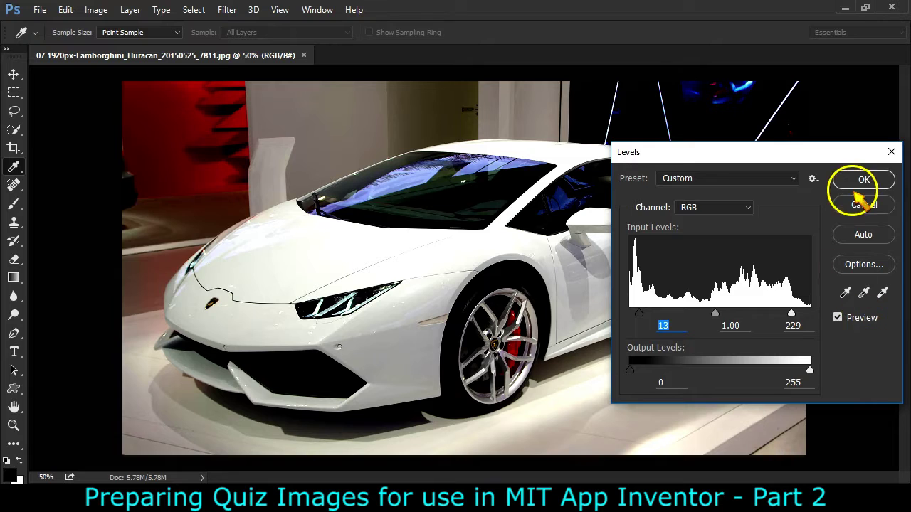
pyautogui.click(858, 182)
pyautogui.press('c')
# Resize the Huracan image to a height of 400 pixels with proportions linked
pyautogui.click(96, 10)
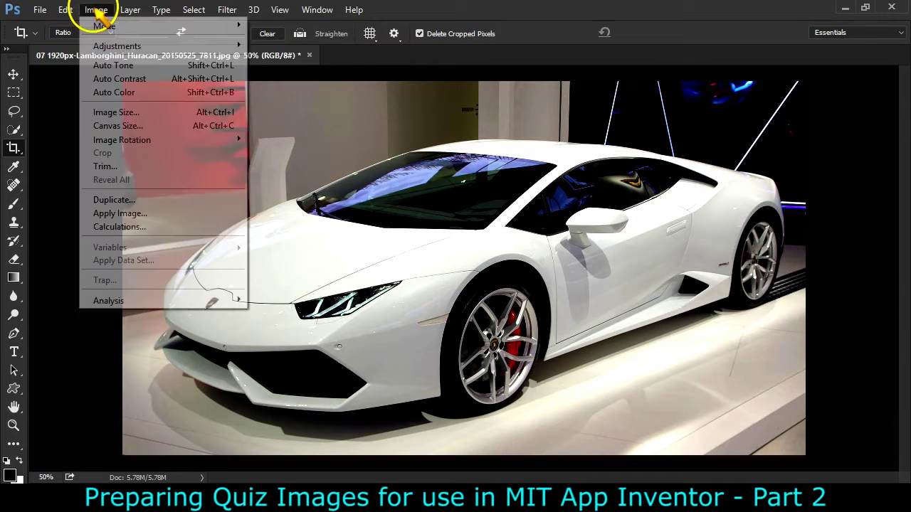
pyautogui.click(118, 113)
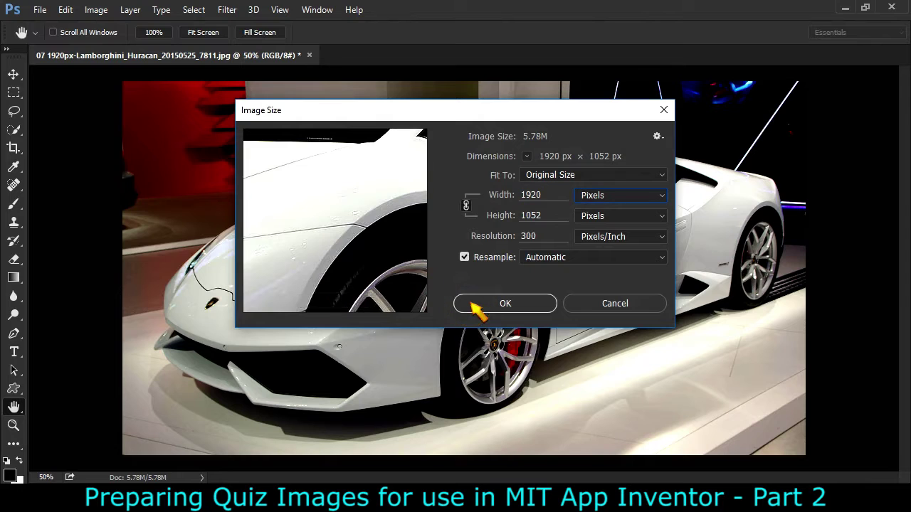
pyautogui.doubleClick(541, 215)
pyautogui.write('40')
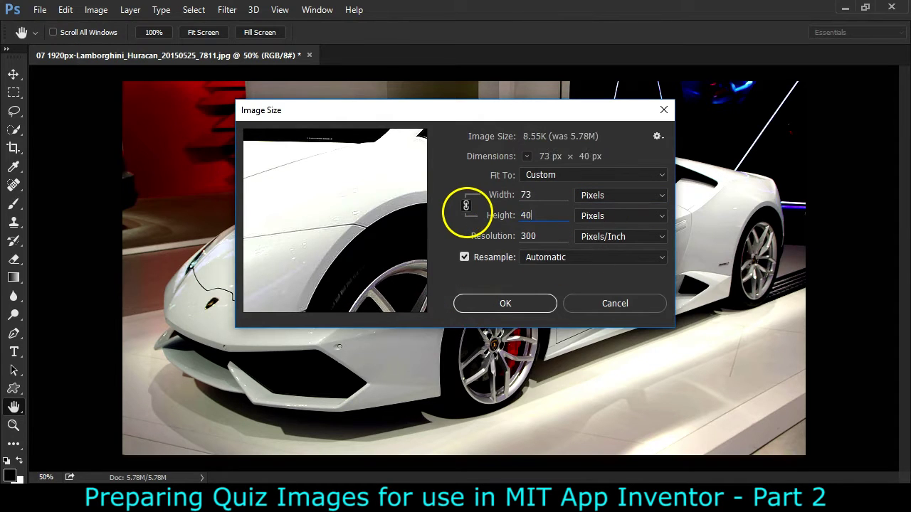
pyautogui.write('0')
pyautogui.click(477, 304)
pyautogui.press('c')
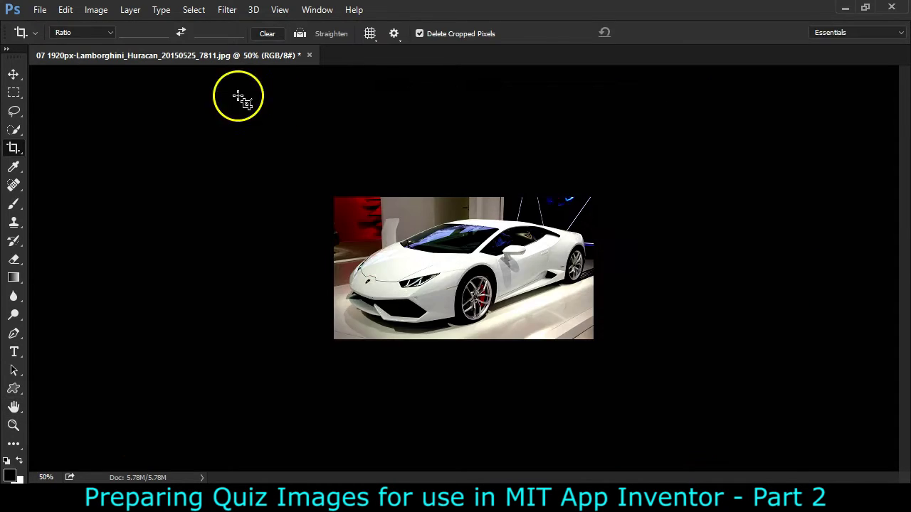
# Save the Huracan image in the quiz folder as a JPEG named 07 with quality 9
pyautogui.click(38, 10)
pyautogui.click(77, 167)
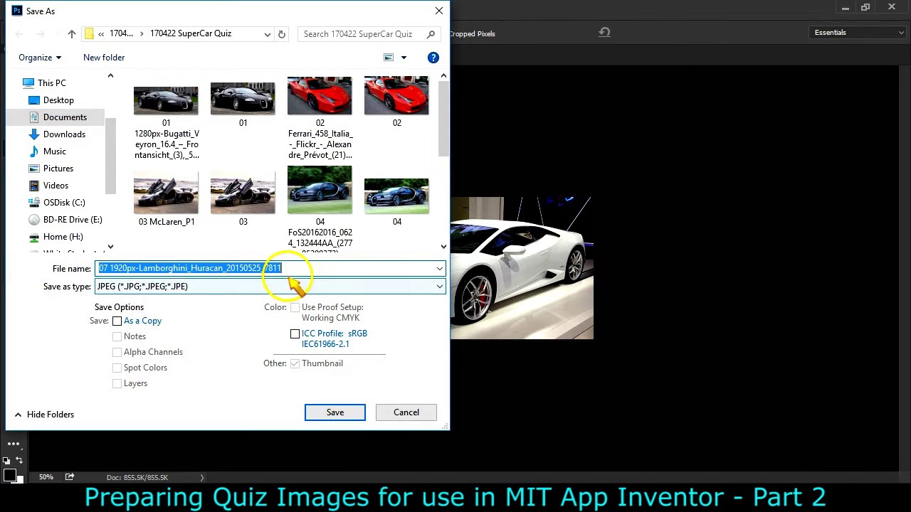
pyautogui.write('07')
pyautogui.click(292, 282)
pyautogui.press('Return')
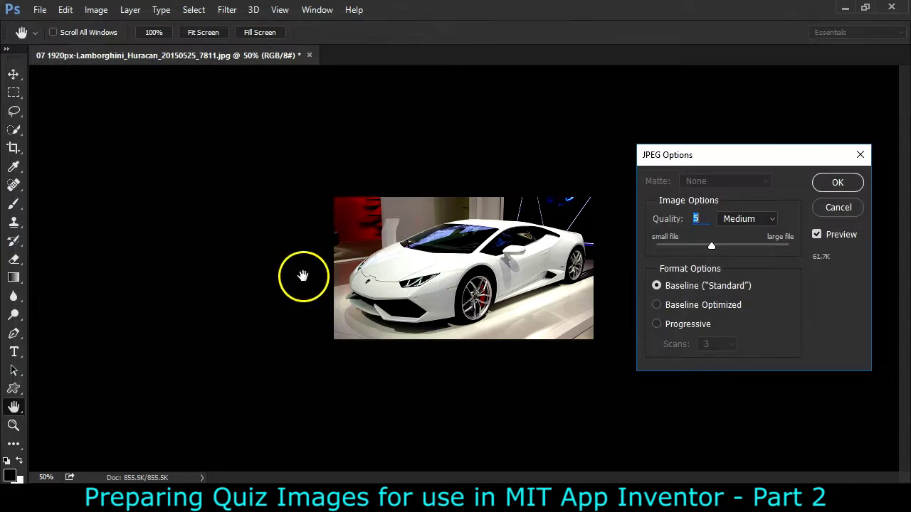
pyautogui.moveTo(712, 247); pyautogui.dragTo(758, 247)
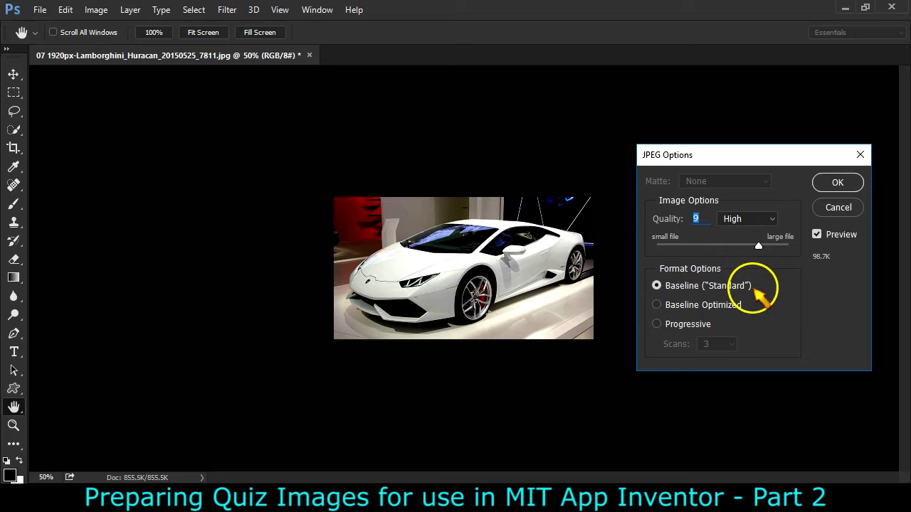
pyautogui.click(839, 182)
pyautogui.press('c')
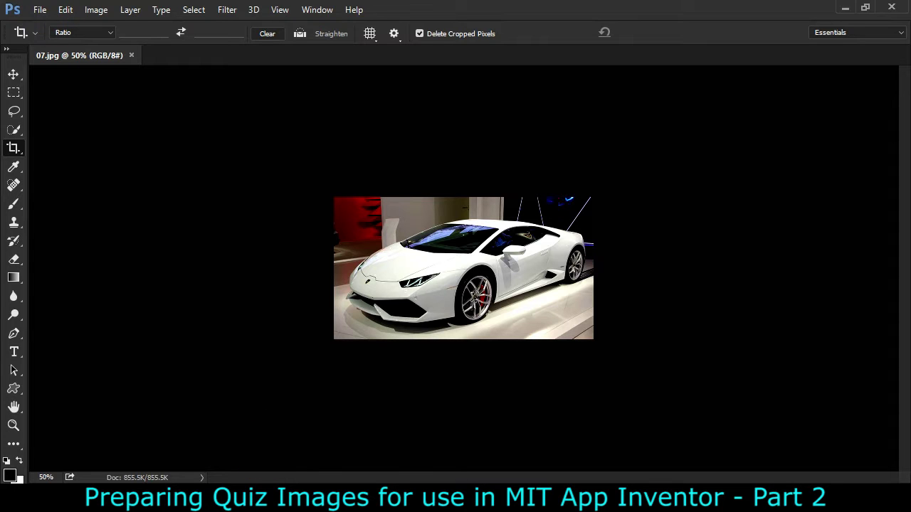
# Try to open "08 896px-Lamborghini_Logo" from the quiz image folder, and close the 07 image in Adobe Photoshop CC 2015
pyautogui.click(437, 498)
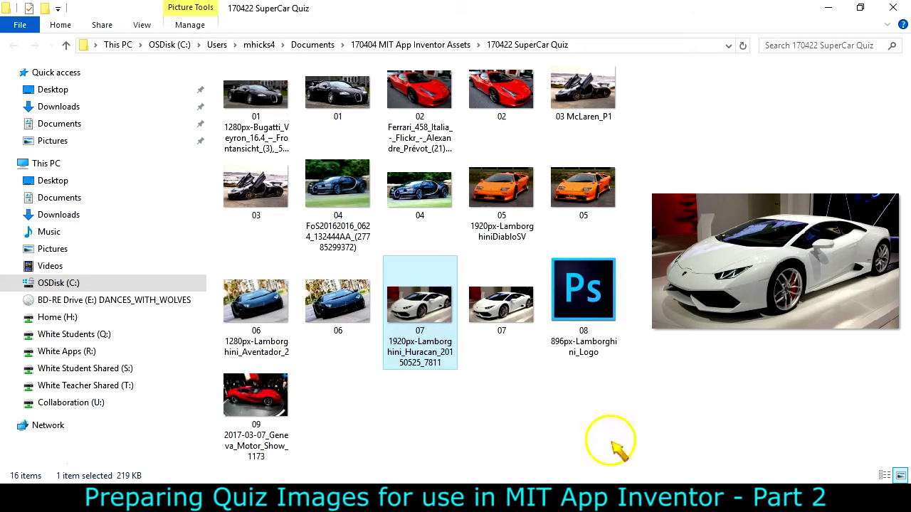
pyautogui.click(585, 306)
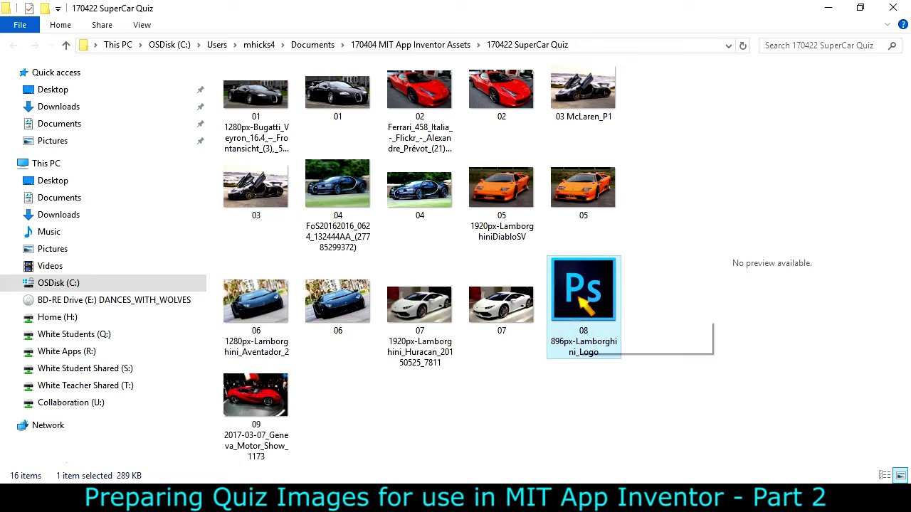
pyautogui.doubleClick(583, 305)
pyautogui.press('Return')
pyautogui.click(131, 55)
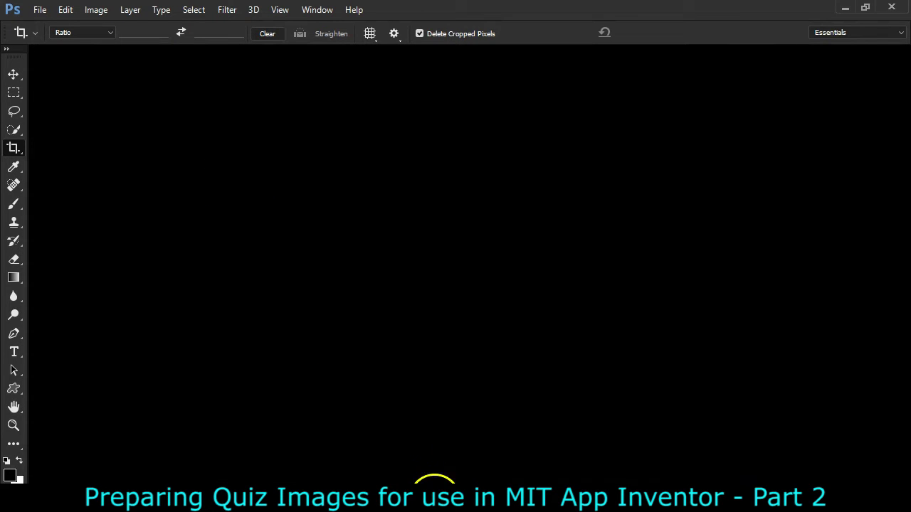
# Switch to the quiz image folder and delete the SVG file "08 896px-Lamborghini_Logo"
pyautogui.click(470, 491)
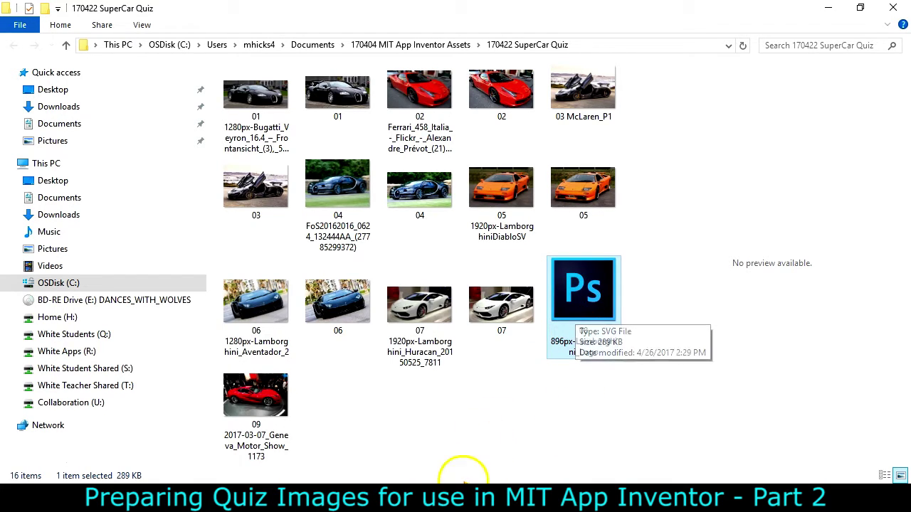
pyautogui.click(573, 304)
pyautogui.press('Delete')
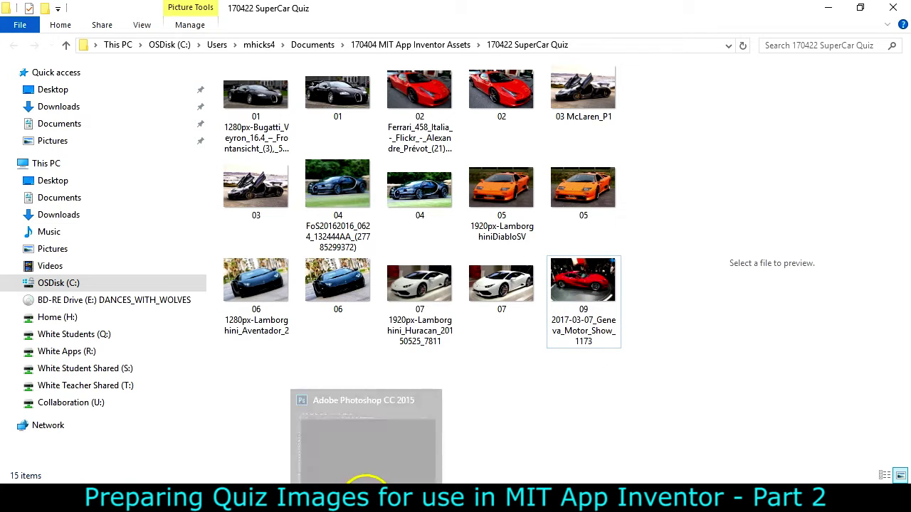
# Switch to the quiz spreadsheet in Google Chrome and open the picture link for question 8
pyautogui.click(405, 500)
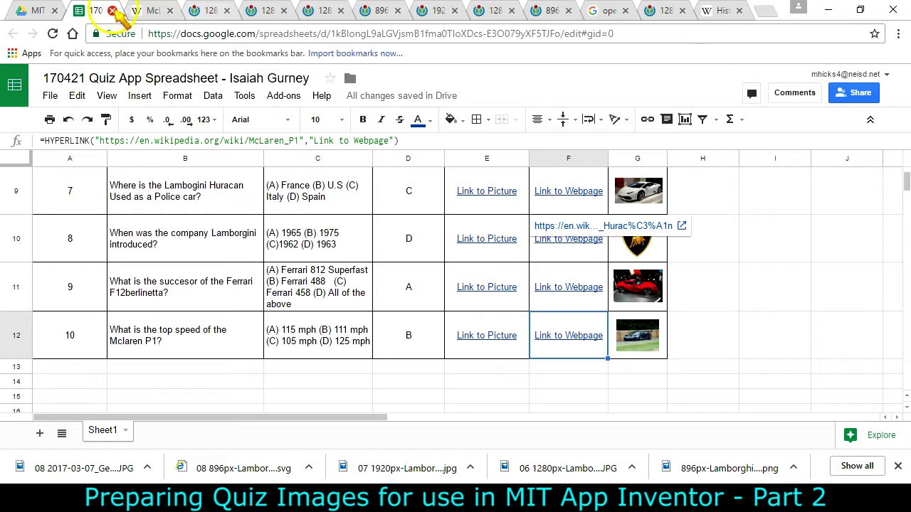
pyautogui.click(489, 238)
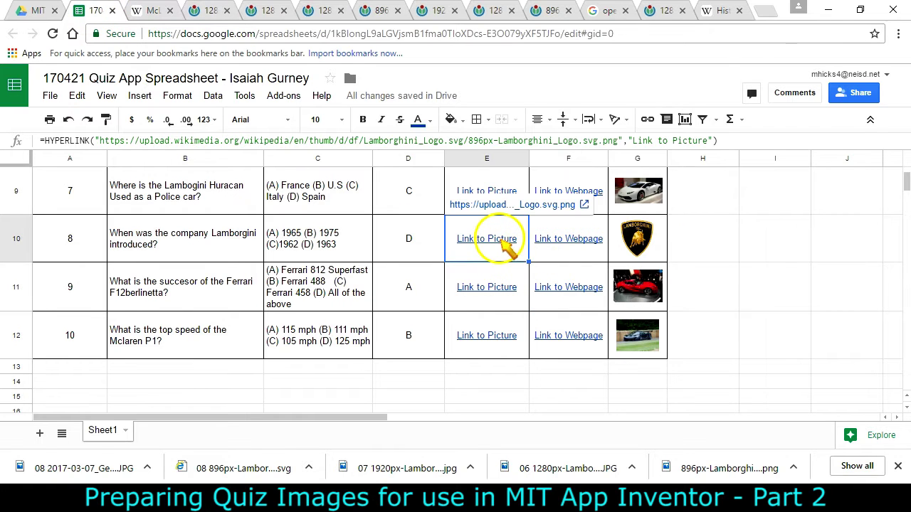
pyautogui.click(480, 212)
# Save the Lamborghini logo to the 170422 SuperCar Quiz folder as a PNG named "08 896px-Lamborghini_Logo", without the svg ending
pyautogui.rightClick(437, 207)
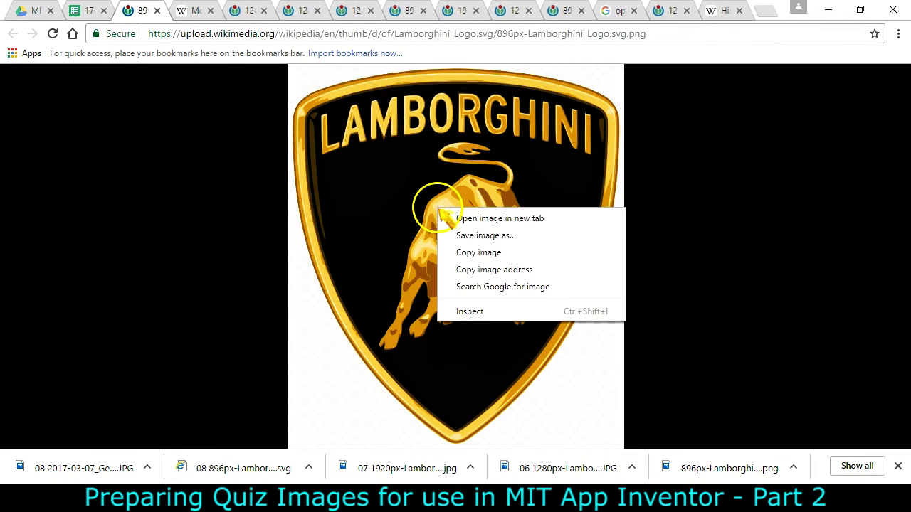
pyautogui.click(459, 236)
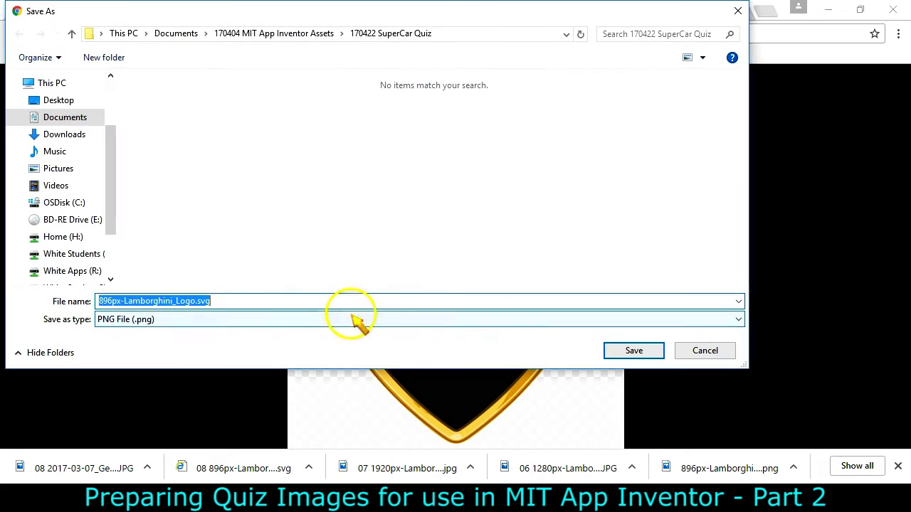
pyautogui.click(211, 301)
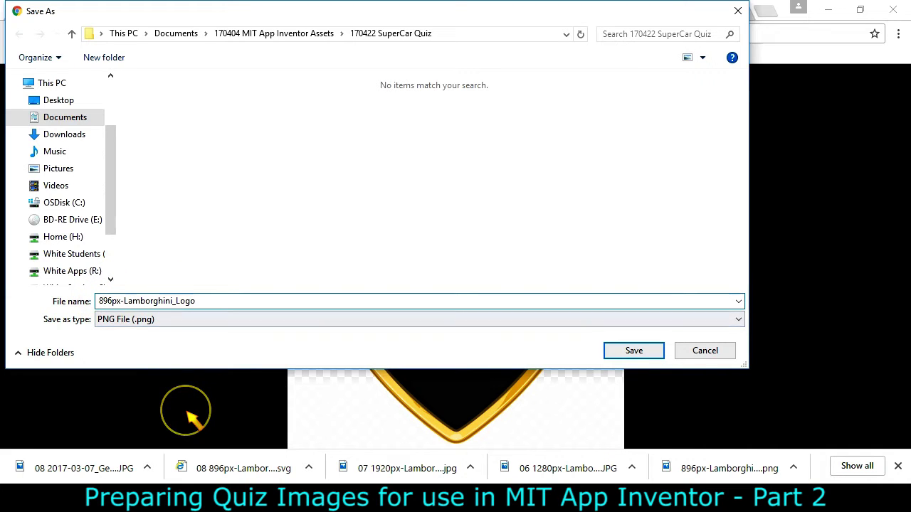
pyautogui.press('Return')
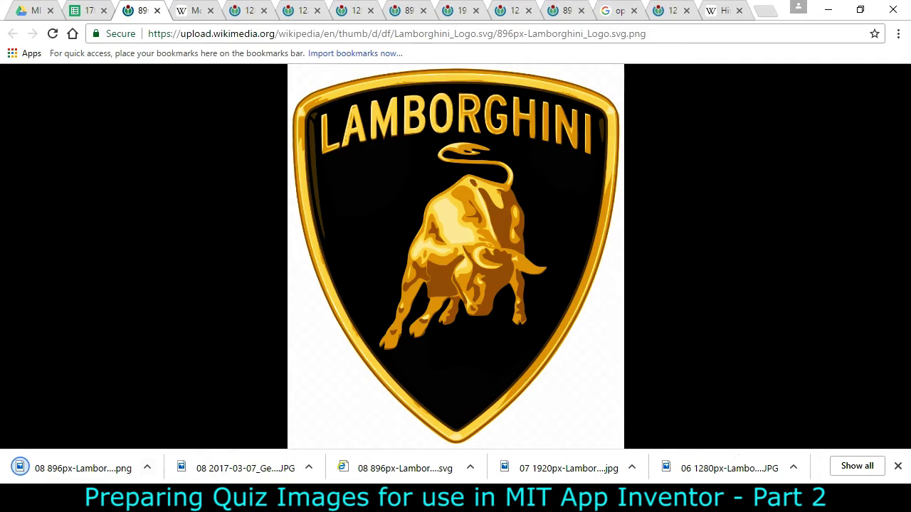
# Switch to the quiz image folder and open the PNG "08 896px-Lamborghini_Logo" in Adobe Photoshop CC 2015
pyautogui.click(432, 498)
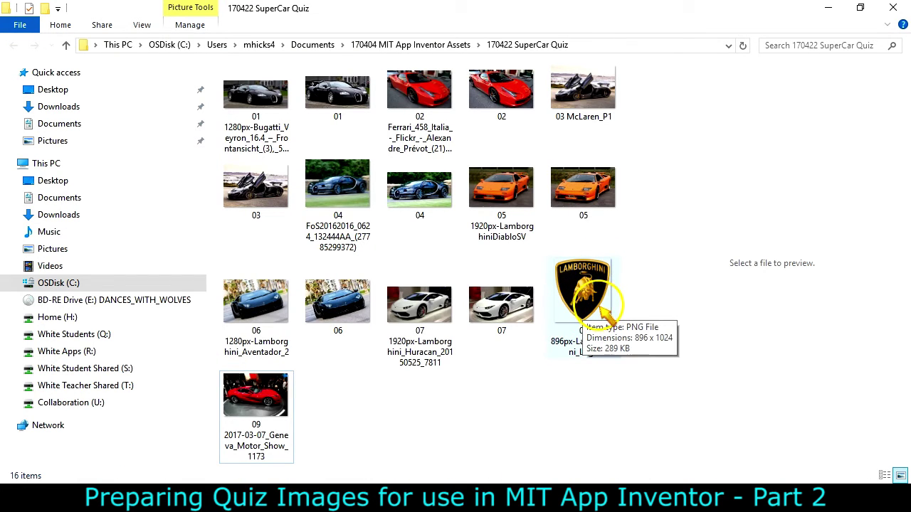
pyautogui.rightClick(588, 305)
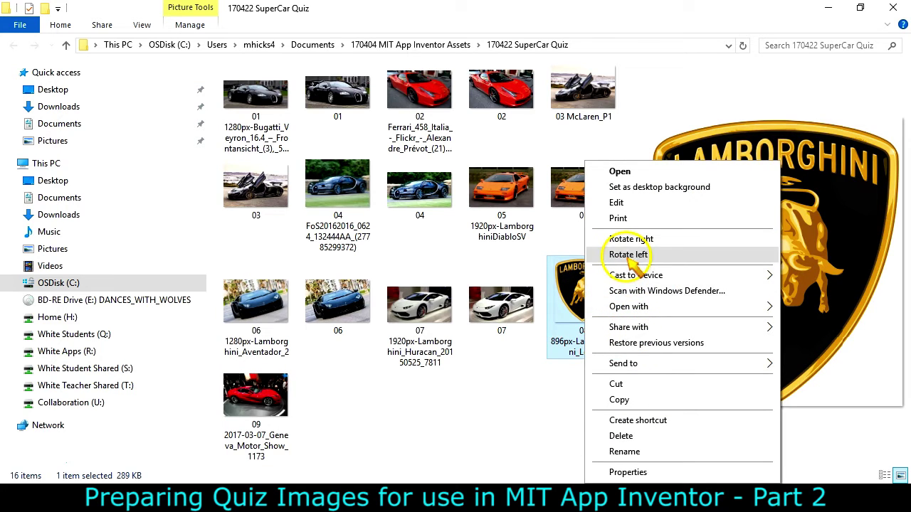
pyautogui.moveTo(619, 307)
pyautogui.click(514, 344)
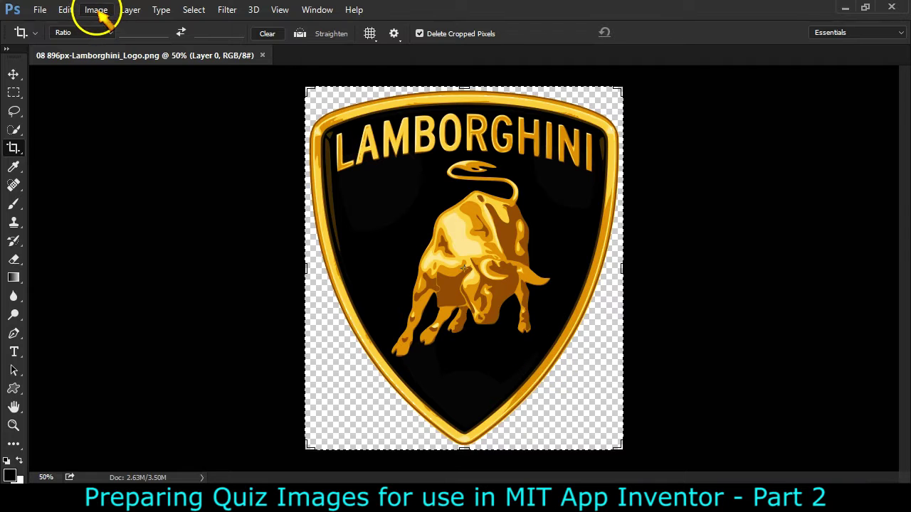
# Resize the Lamborghini logo to a height of 400 pixels with proportions linked
pyautogui.click(97, 11)
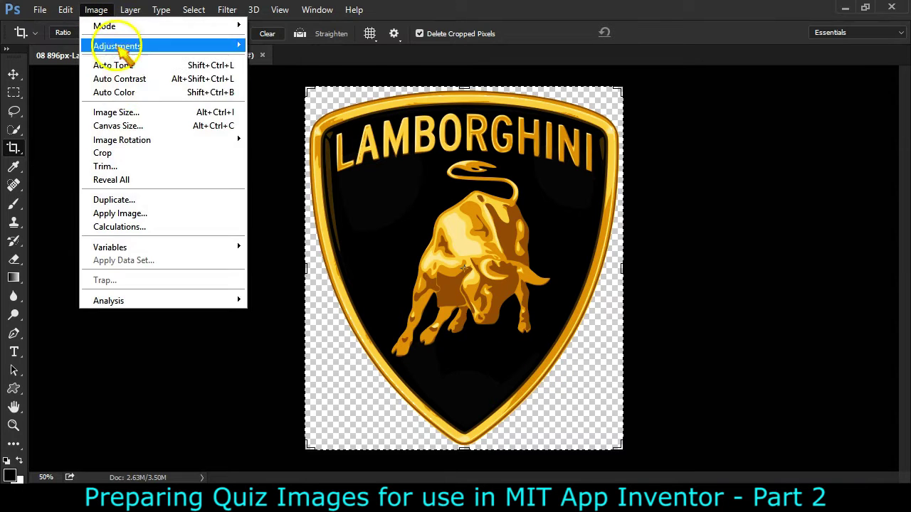
pyautogui.click(135, 113)
pyautogui.press('Tab')
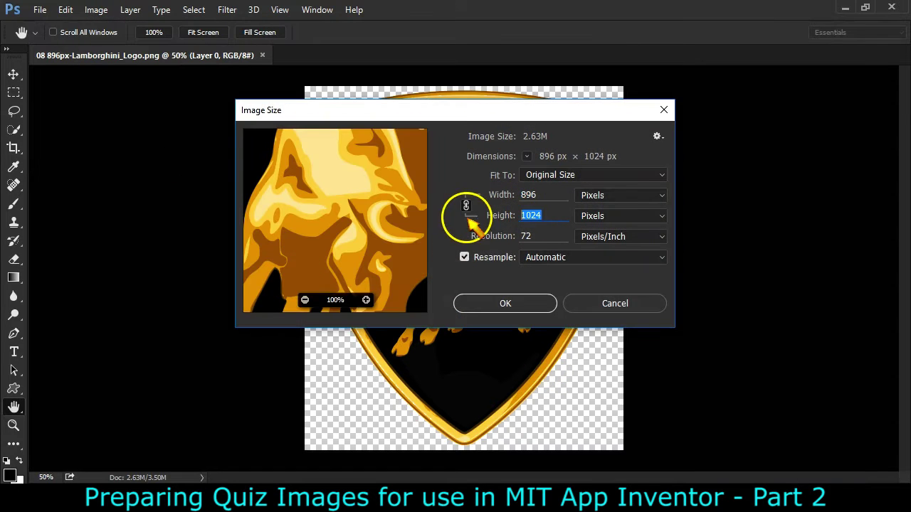
pyautogui.write('400')
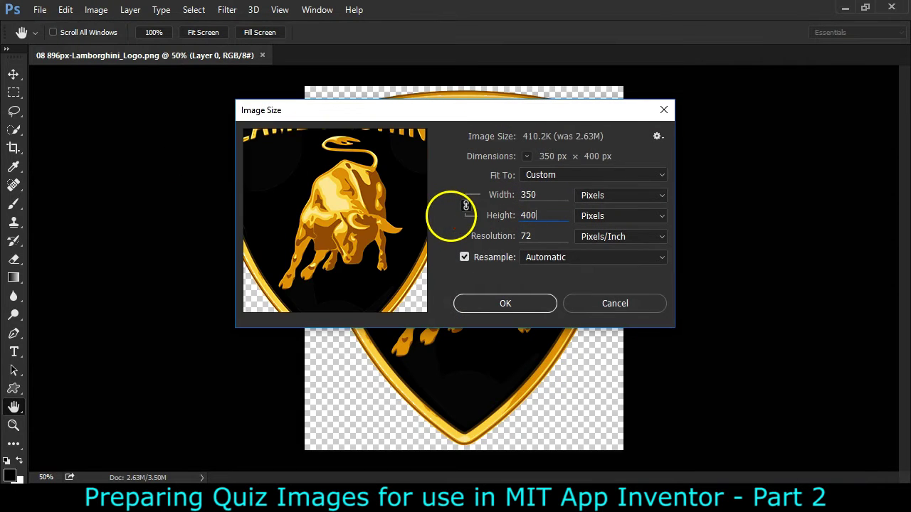
pyautogui.click(474, 302)
pyautogui.press('c')
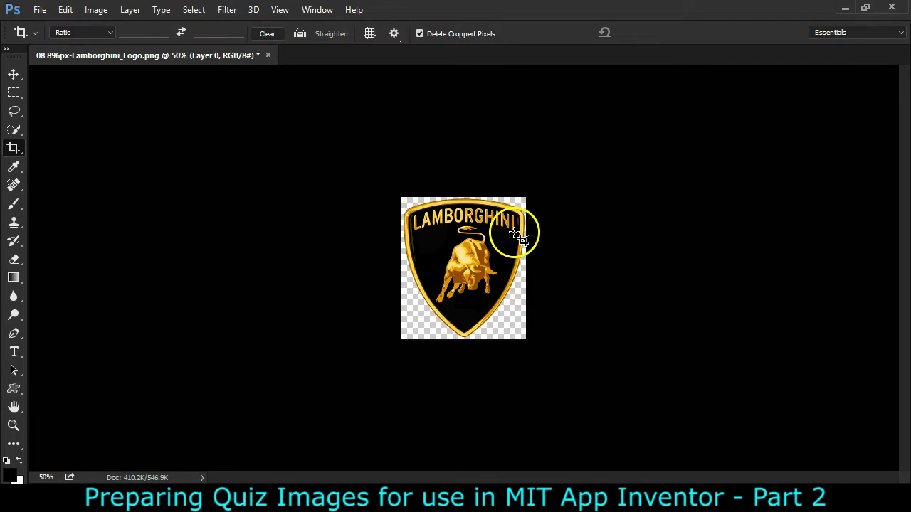
# Save a copy of the logo as a PNG named 08 in the quiz folder, with Smallest / Slow compression and no interlacing
pyautogui.click(40, 10)
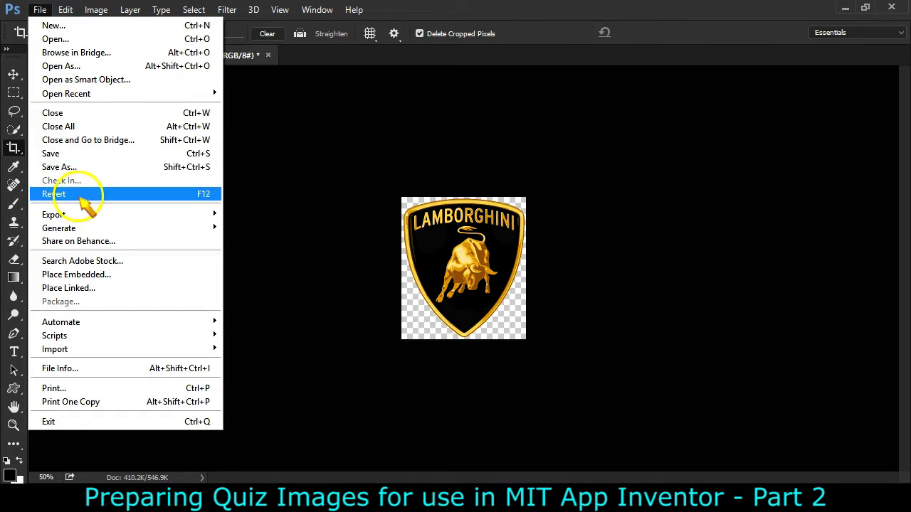
pyautogui.click(78, 168)
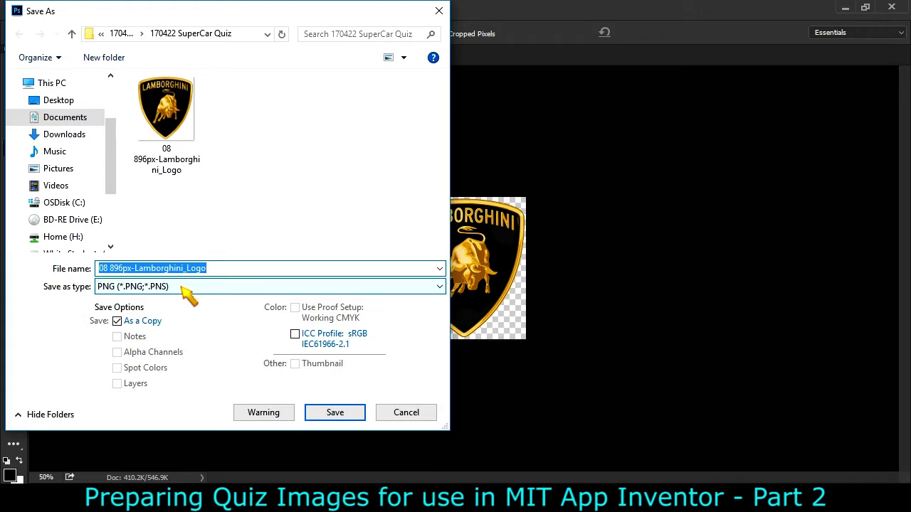
pyautogui.write('08')
pyautogui.click(295, 267)
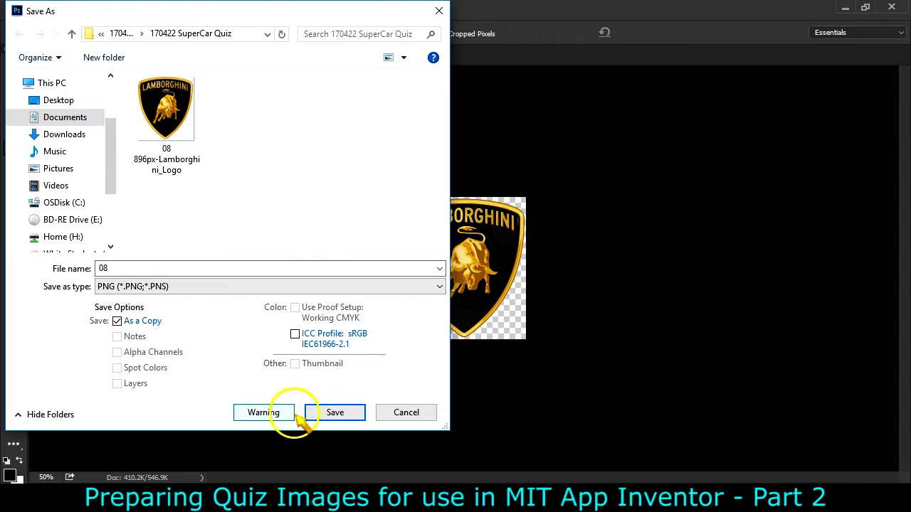
pyautogui.click(334, 412)
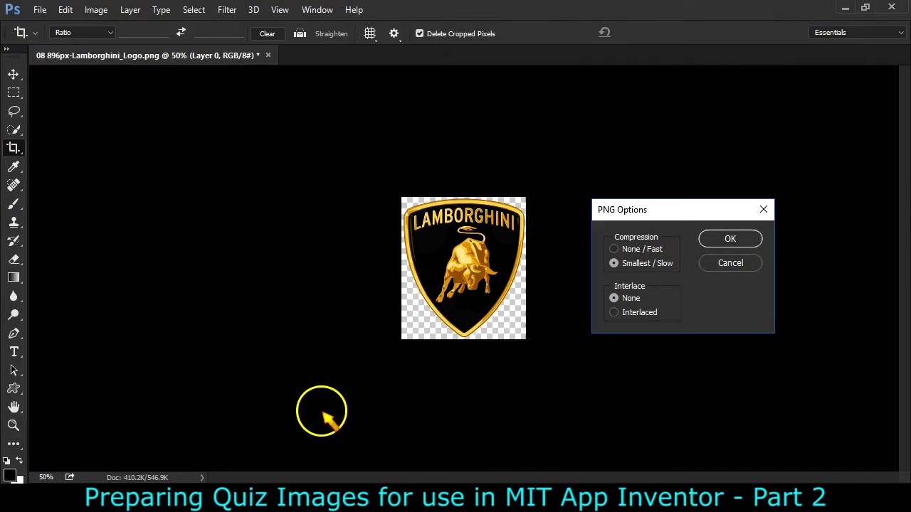
pyautogui.click(733, 238)
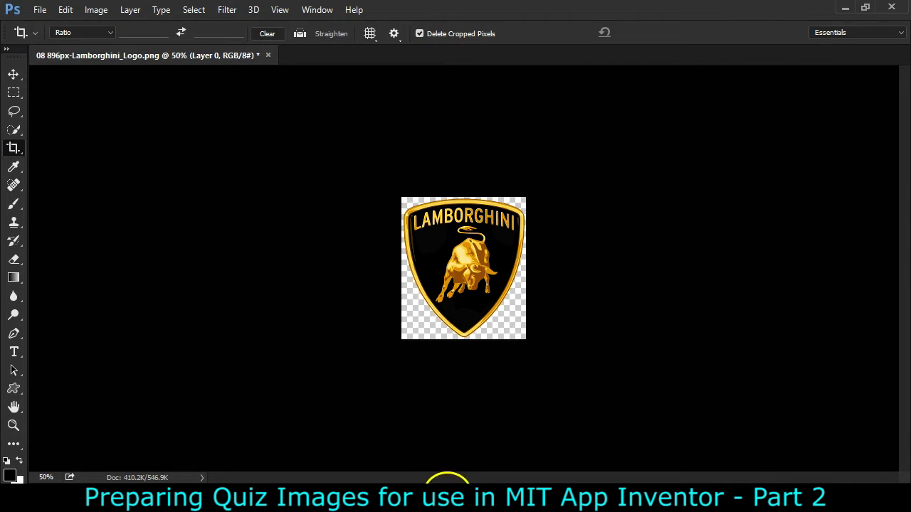
pyautogui.click(438, 498)
pyautogui.click(333, 411)
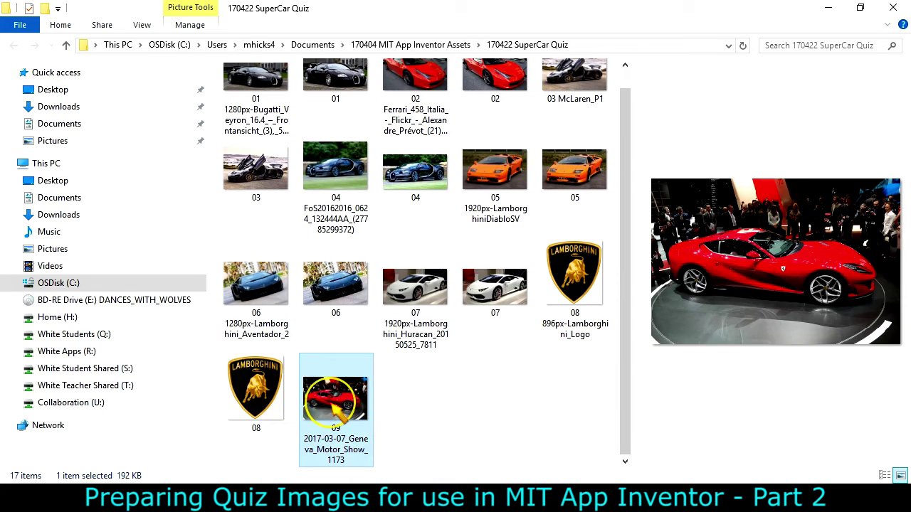
pyautogui.rightClick(332, 406)
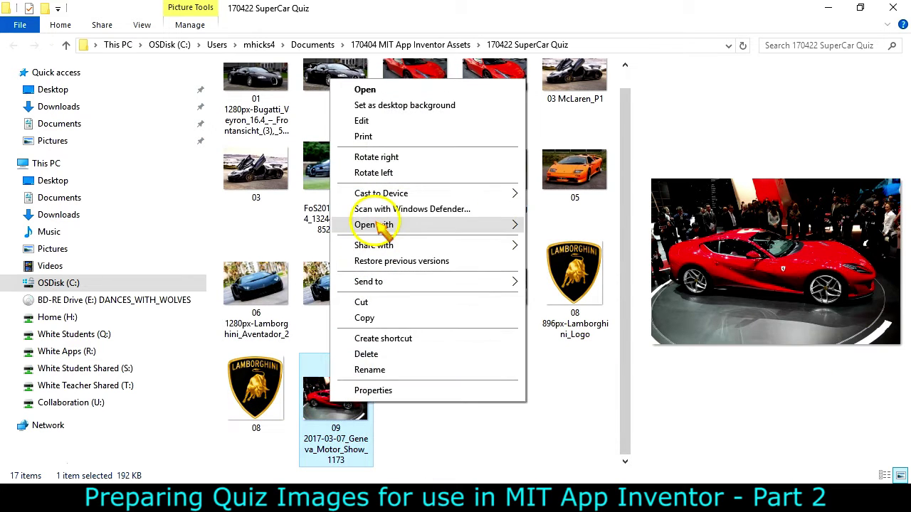
pyautogui.moveTo(508, 235)
pyautogui.click(605, 242)
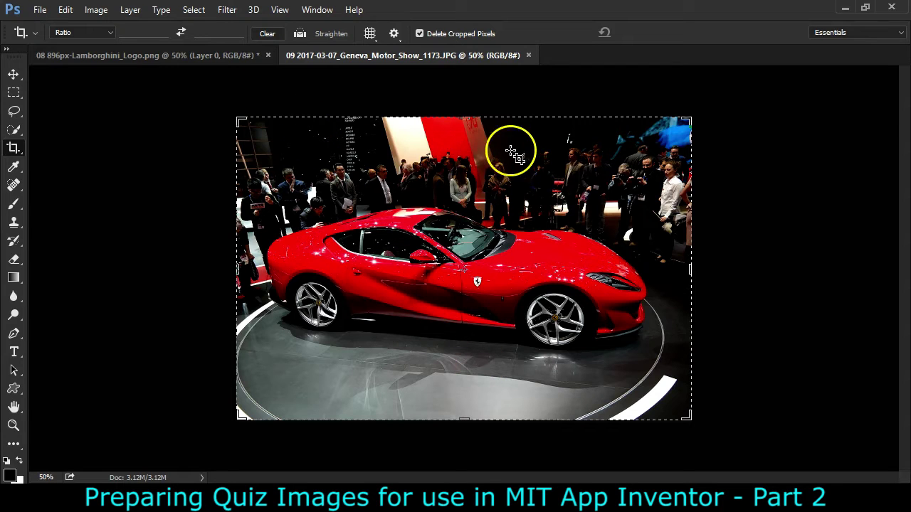
# Crop the Geneva Motor Show image at its upper and lower edges to frame the red car more tightly
pyautogui.moveTo(466, 121); pyautogui.dragTo(463, 144)
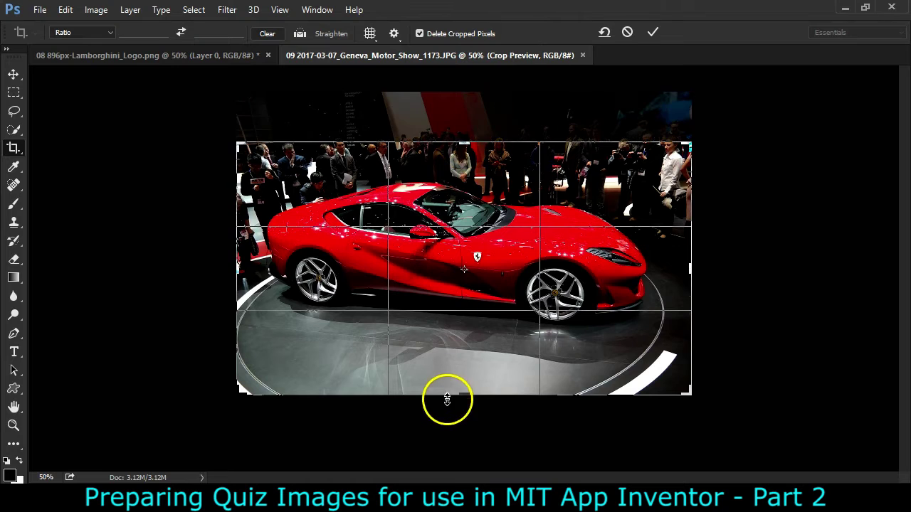
pyautogui.moveTo(463, 397); pyautogui.dragTo(463, 378)
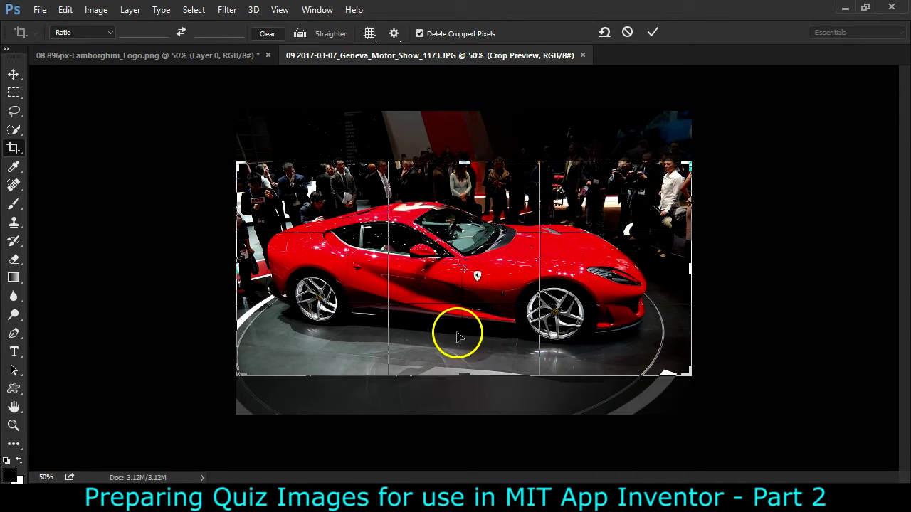
pyautogui.press('Return')
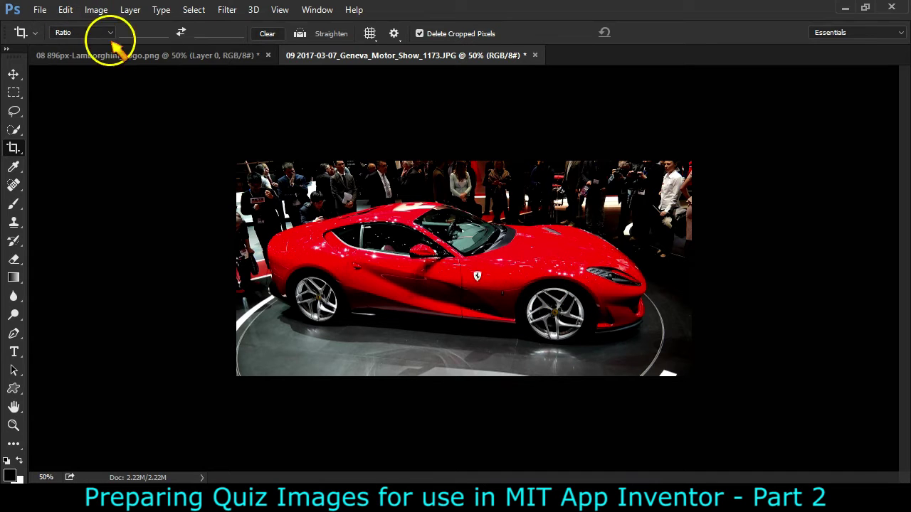
pyautogui.moveTo(237, 165); pyautogui.dragTo(704, 368)
pyautogui.doubleClick(647, 316)
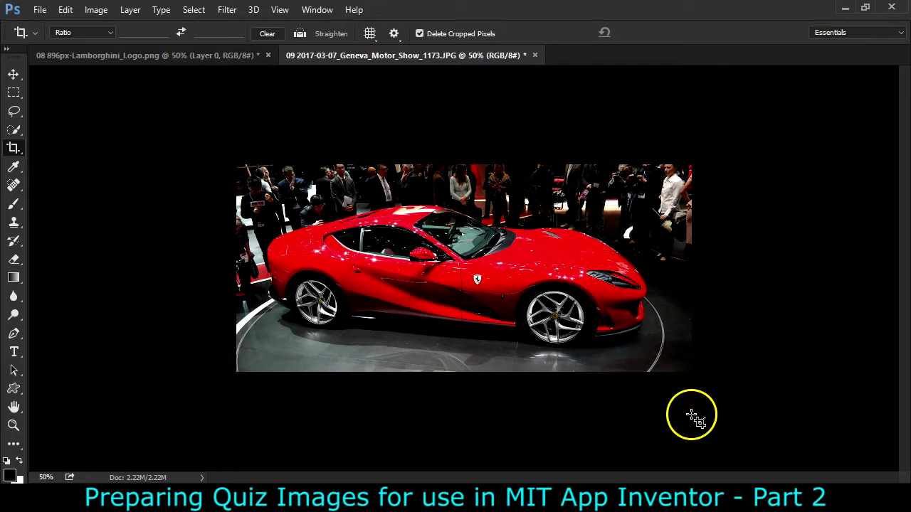
# Resize the cropped Geneva Motor Show image to a height of 400 pixels with proportions linked
pyautogui.click(97, 10)
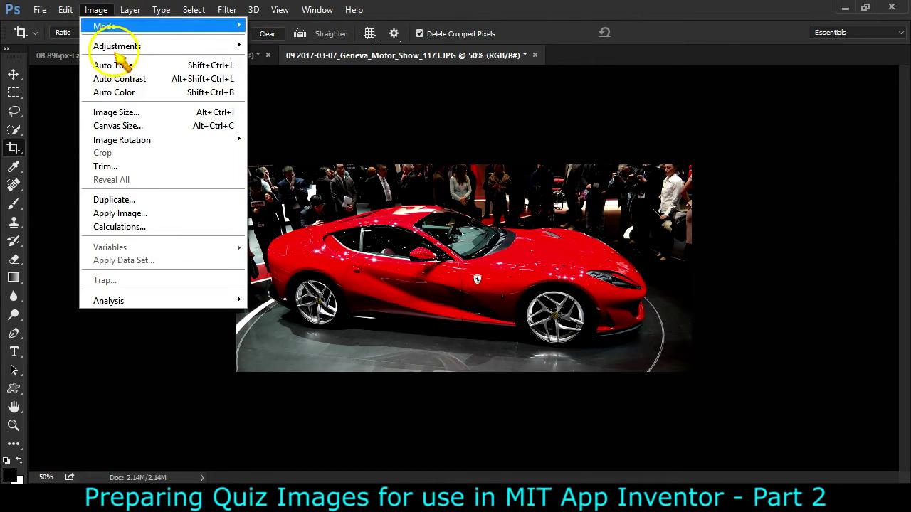
pyautogui.click(129, 111)
pyautogui.doubleClick(543, 217)
pyautogui.write('400')
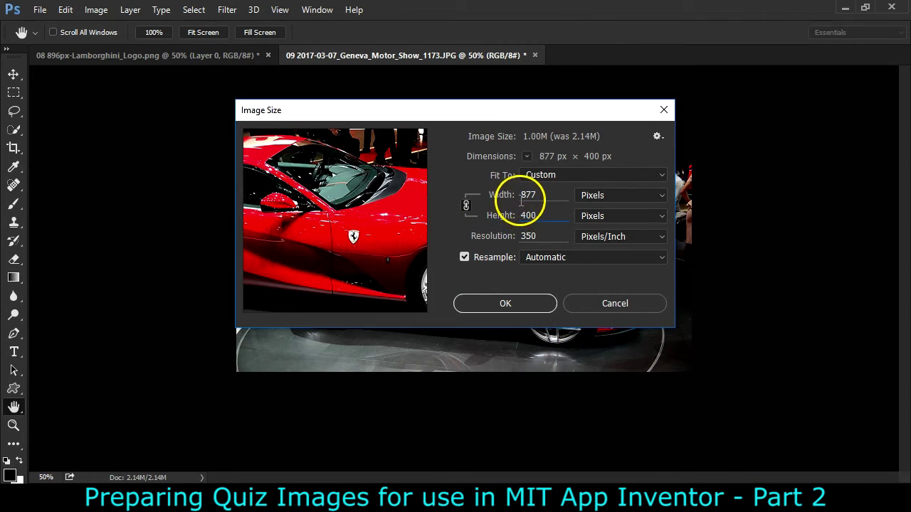
pyautogui.click(517, 306)
# Crop the red car image to an 800 by 400 ratio, keeping the car centred in the frame
pyautogui.press('c')
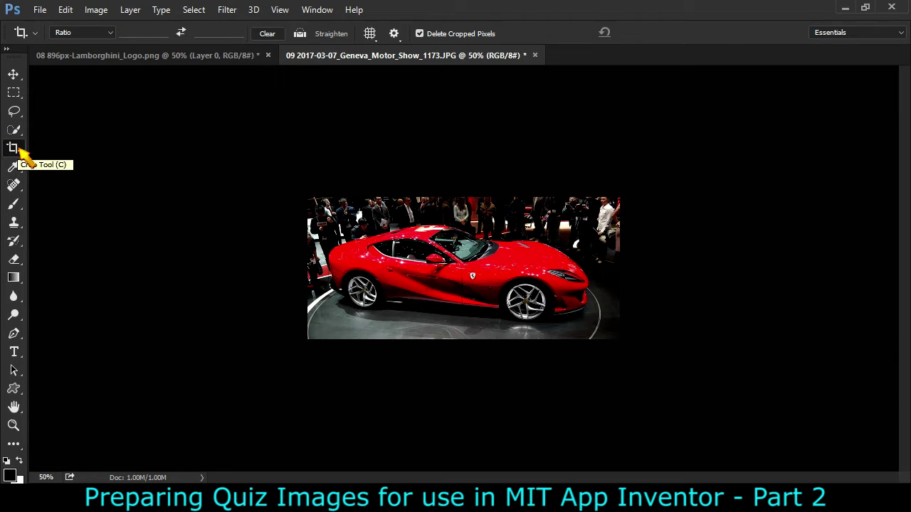
pyautogui.click(143, 32)
pyautogui.click(138, 33)
pyautogui.write('800')
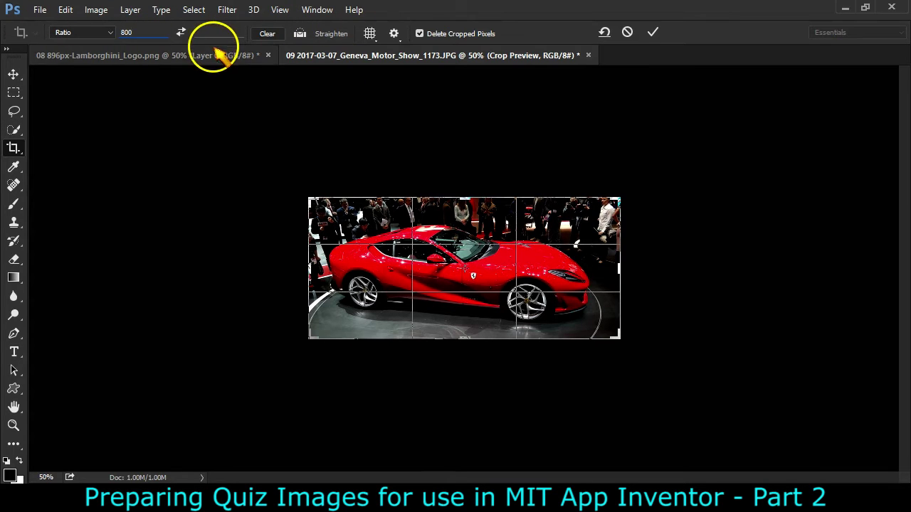
pyautogui.press('Tab')
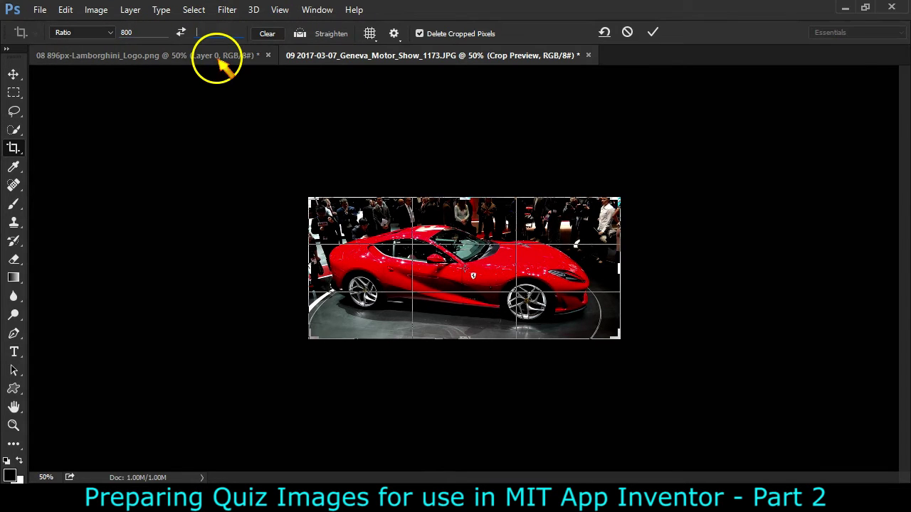
pyautogui.write('400')
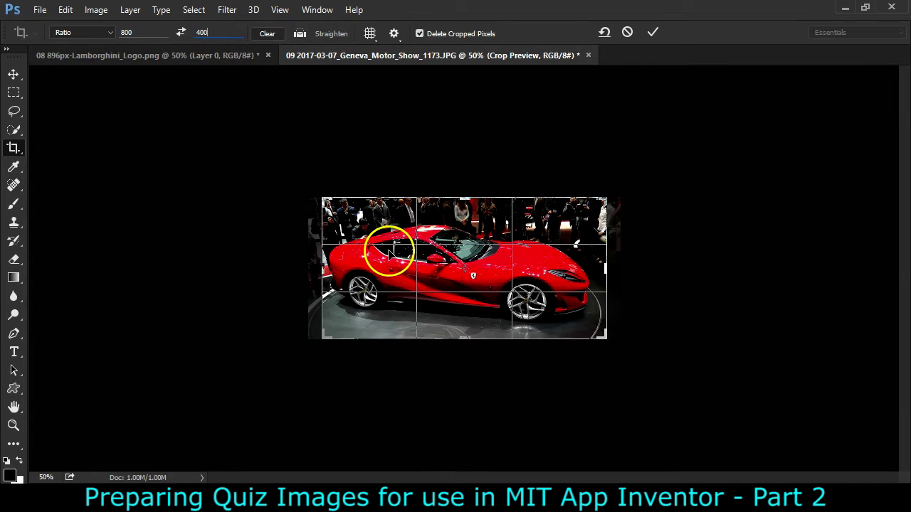
pyautogui.click(182, 33)
pyautogui.click(182, 32)
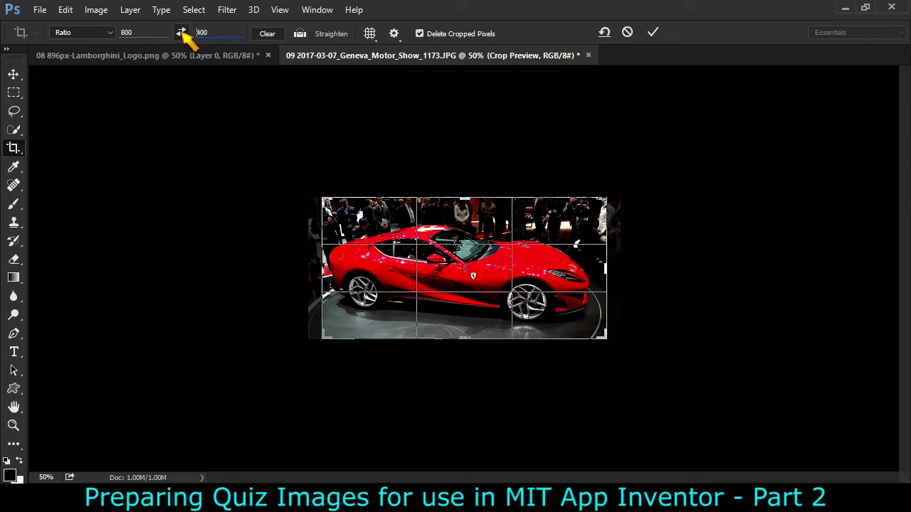
pyautogui.moveTo(561, 279)
pyautogui.mouseDown()
pyautogui.moveTo(574, 279)
pyautogui.moveTo(564, 278)
pyautogui.mouseUp()
pyautogui.doubleClick(569, 299)
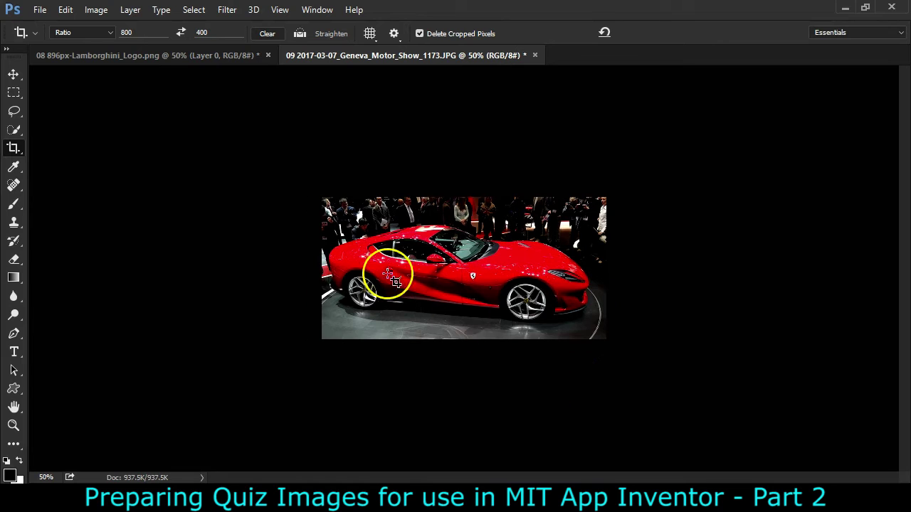
# Check the pixel dimensions of the cropped car image without changing them
pyautogui.click(96, 12)
pyautogui.click(142, 110)
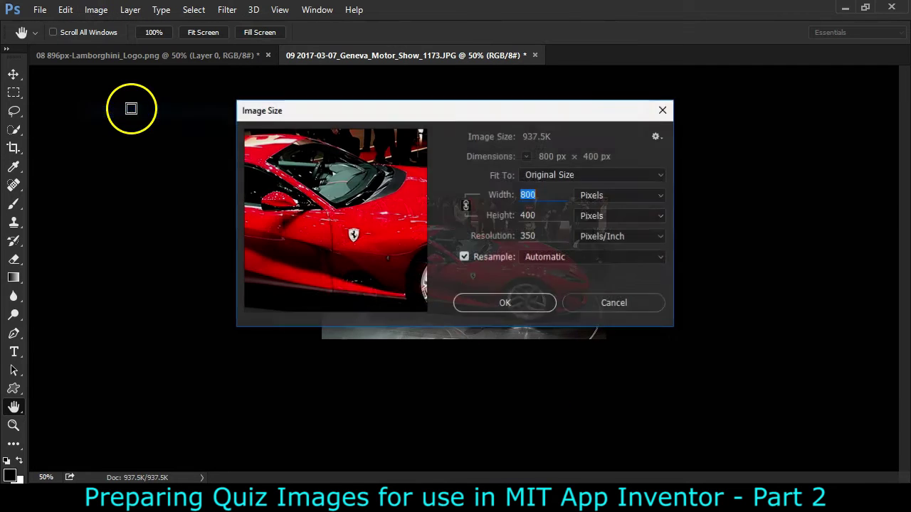
pyautogui.click(504, 305)
# Save the car image as a JPEG named 09 in the 170422 SuperCar Quiz folder, with quality 5 and Baseline ("Standard") format
pyautogui.click(40, 10)
pyautogui.click(114, 168)
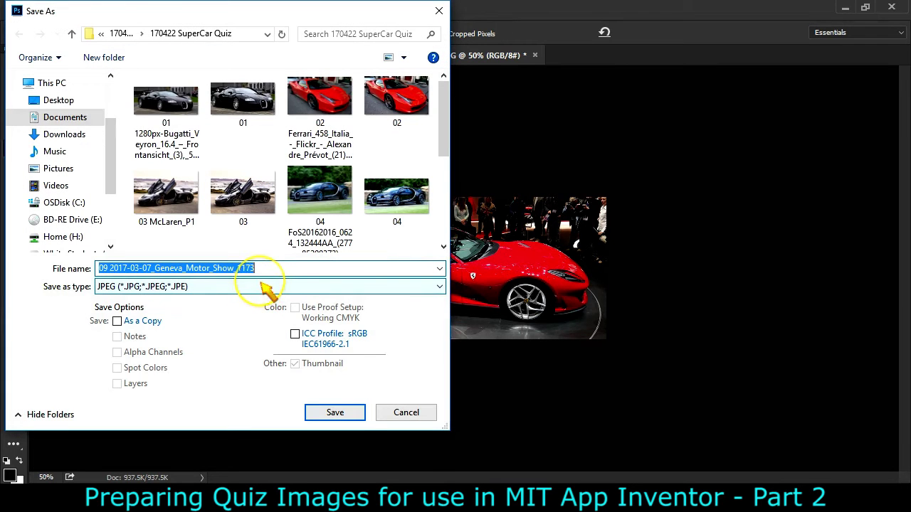
pyautogui.write('09')
pyautogui.click(333, 413)
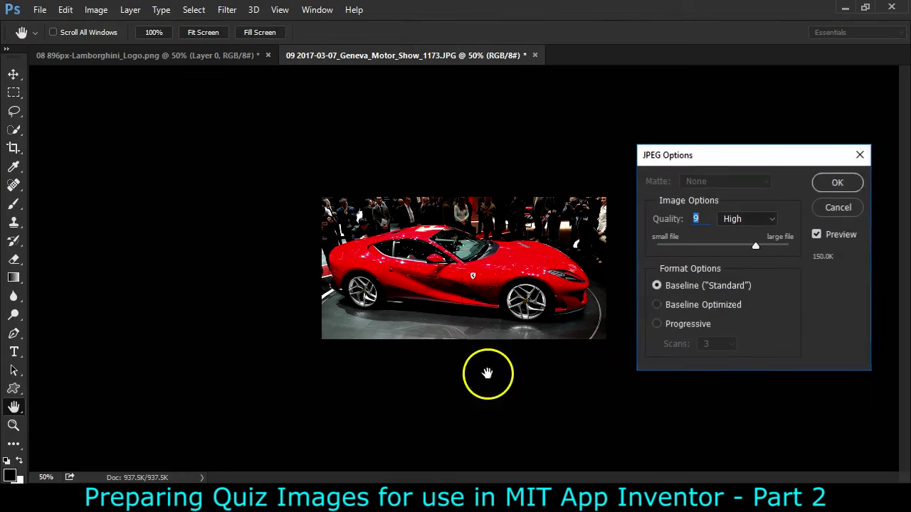
pyautogui.moveTo(756, 246); pyautogui.dragTo(724, 241)
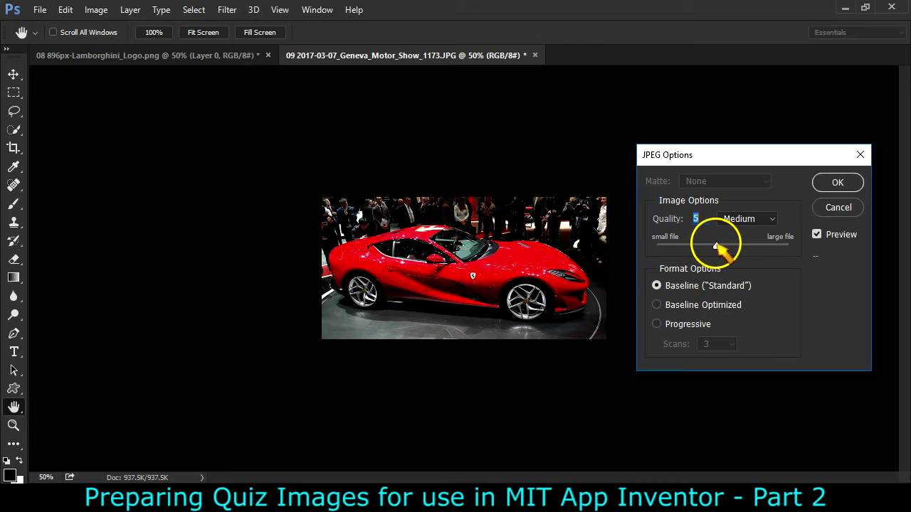
pyautogui.click(838, 182)
pyautogui.press('c')
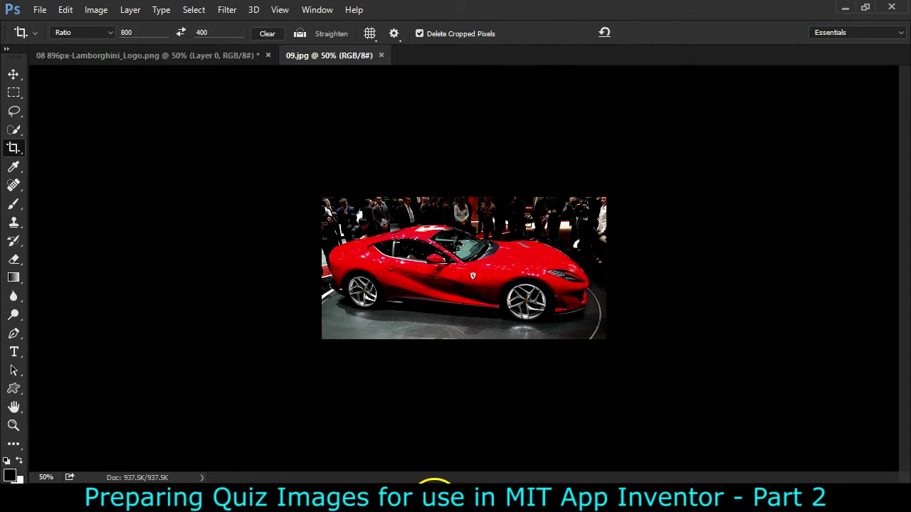
# Switch to the quiz image folder in File Explorer and list its files in the Details layout
pyautogui.click(435, 492)
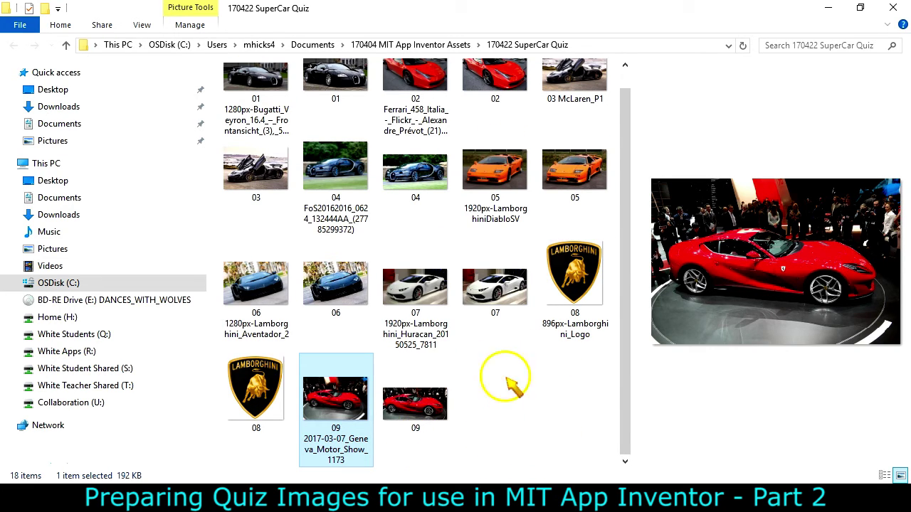
pyautogui.click(141, 25)
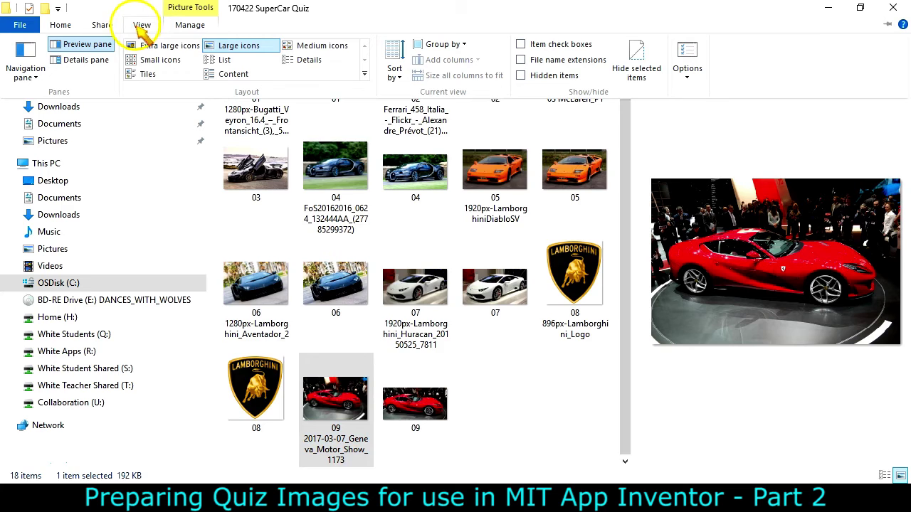
pyautogui.click(307, 60)
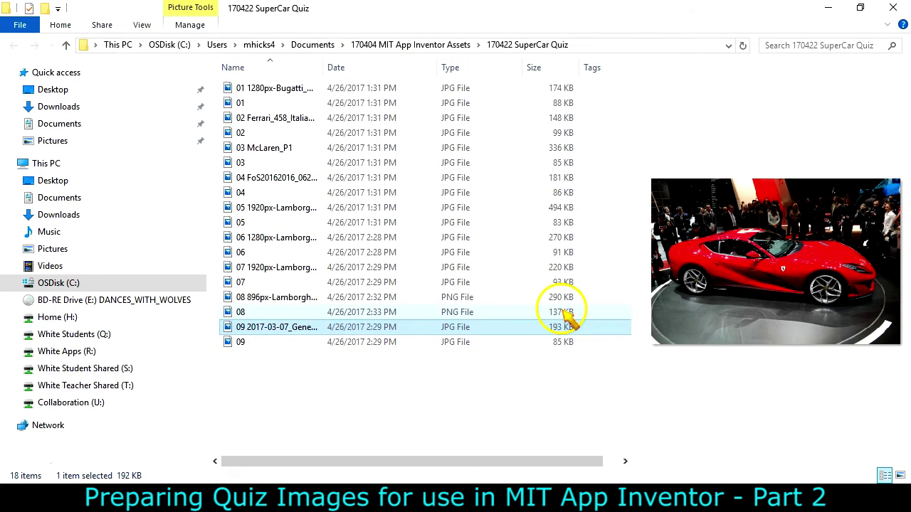
# Compare the original "05 1920px-Lamborghini" picture with its resized version 05 by file size and preview
pyautogui.click(562, 223)
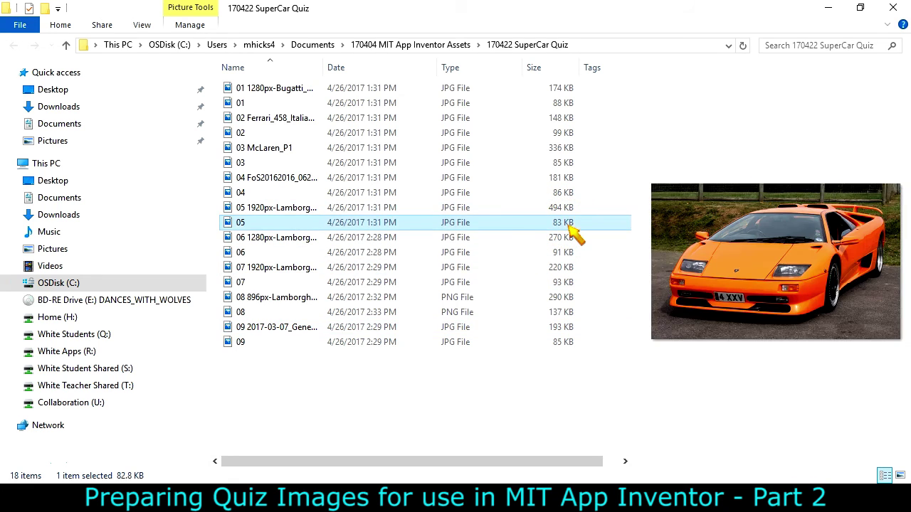
pyautogui.click(494, 210)
pyautogui.click(493, 223)
pyautogui.click(491, 208)
pyautogui.rightClick(670, 264)
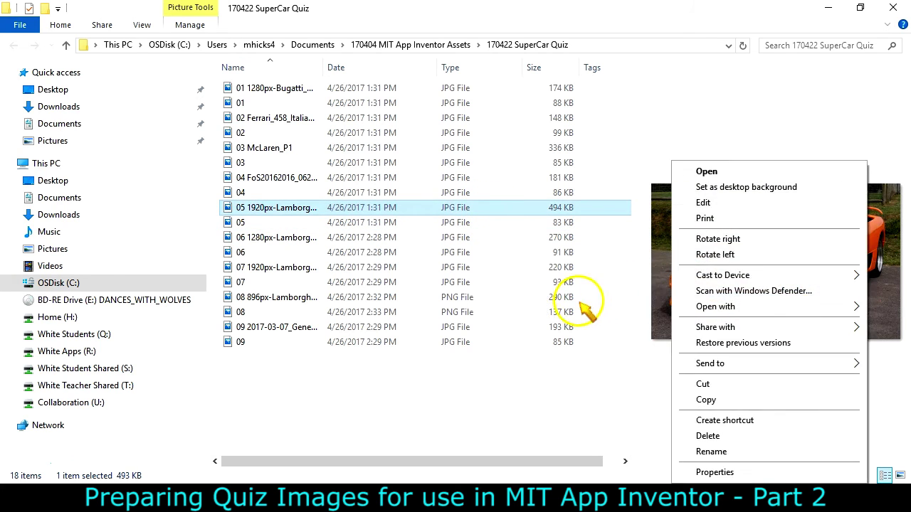
pyautogui.click(533, 222)
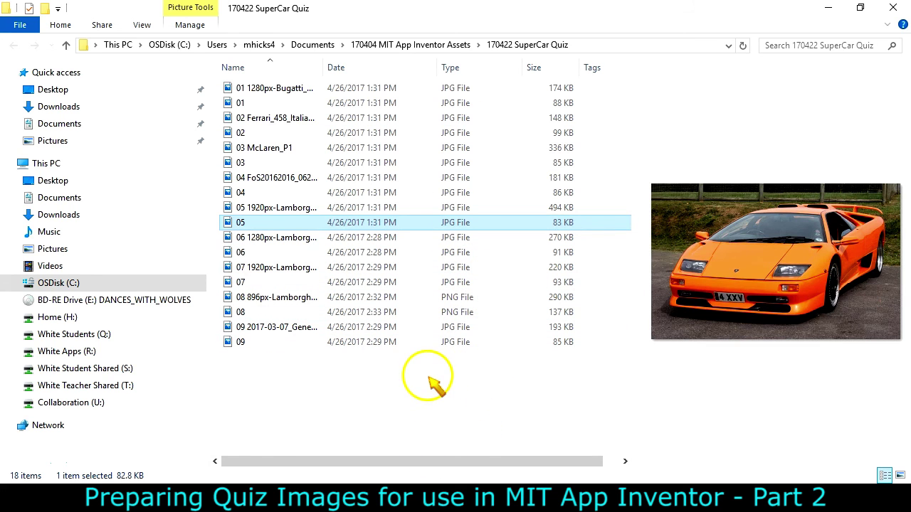
# Switch to the browser and review the Quiz App spreadsheet from the last questions back to its header row
pyautogui.click(392, 498)
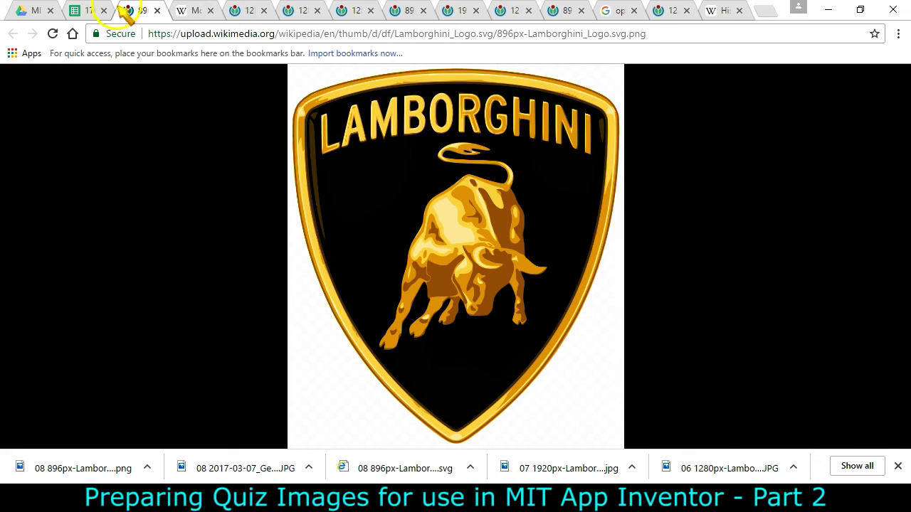
pyautogui.click(87, 10)
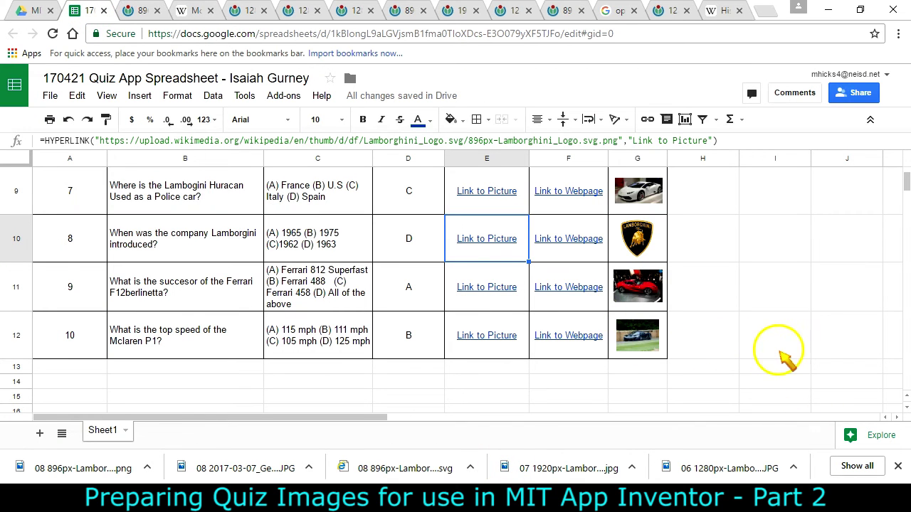
pyautogui.scroll(5, 787, 360)
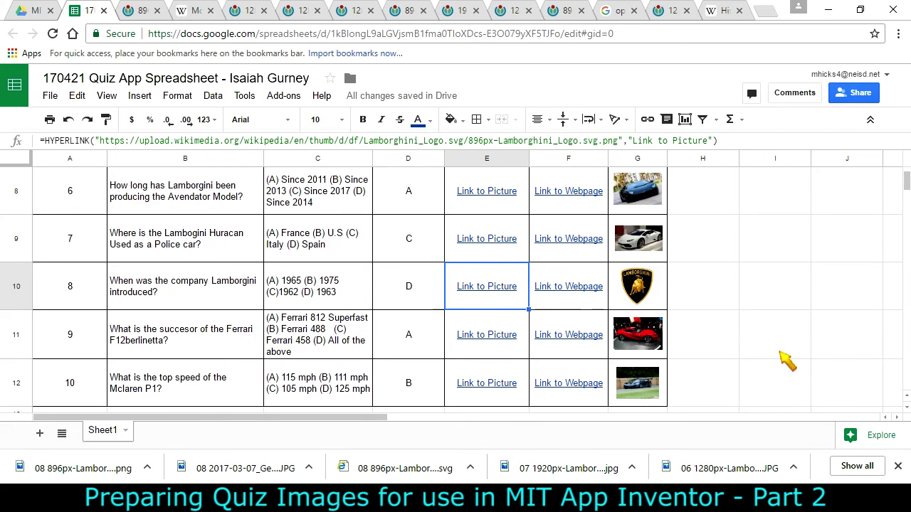
pyautogui.scroll(1, 772, 322)
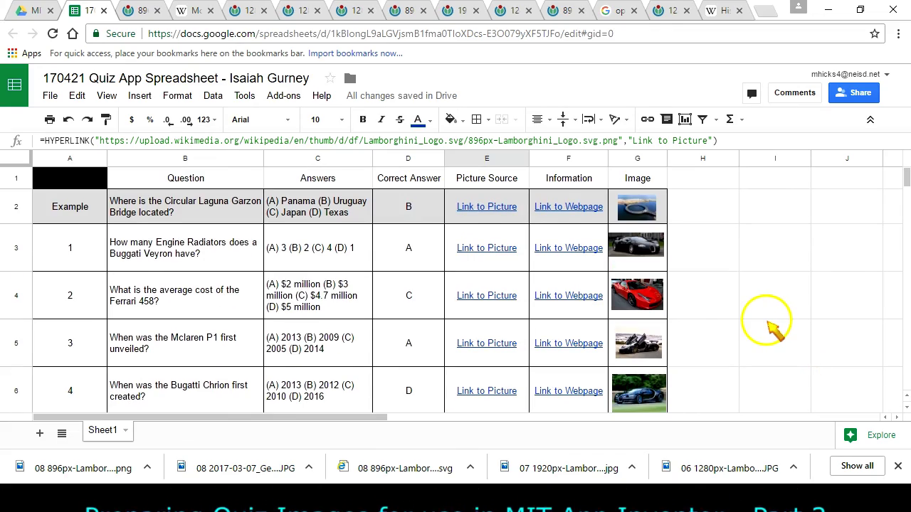